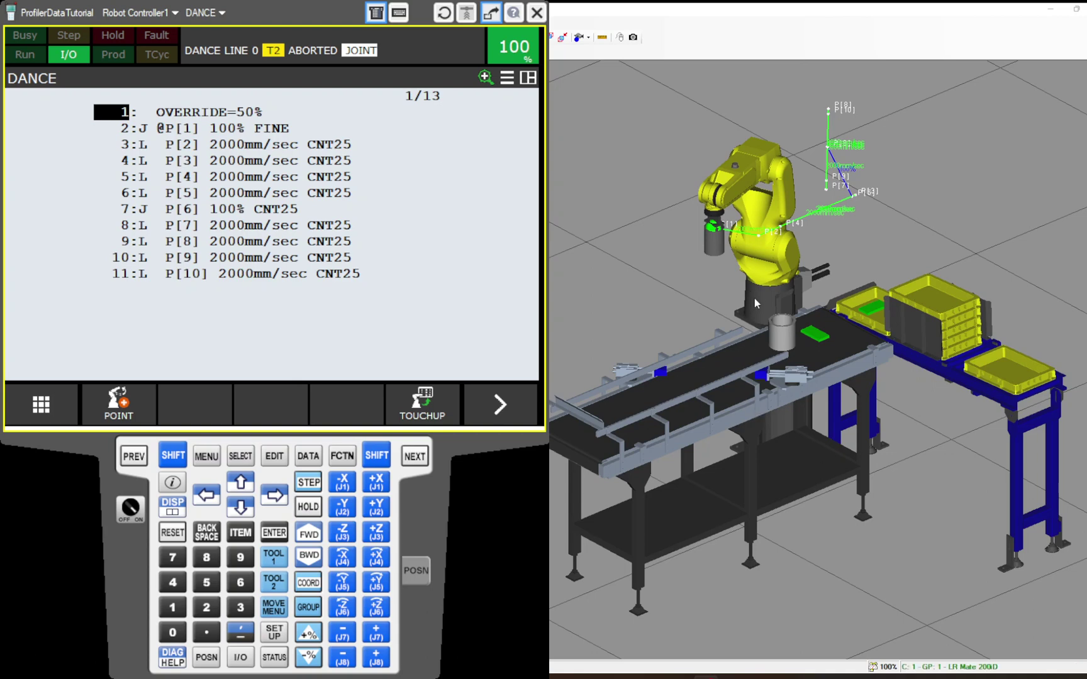
# - Step to lines 3 and 5 of DANCE to mark P[2] and P[4] in the 3D cell
pyautogui.scroll(5, 743, 286)
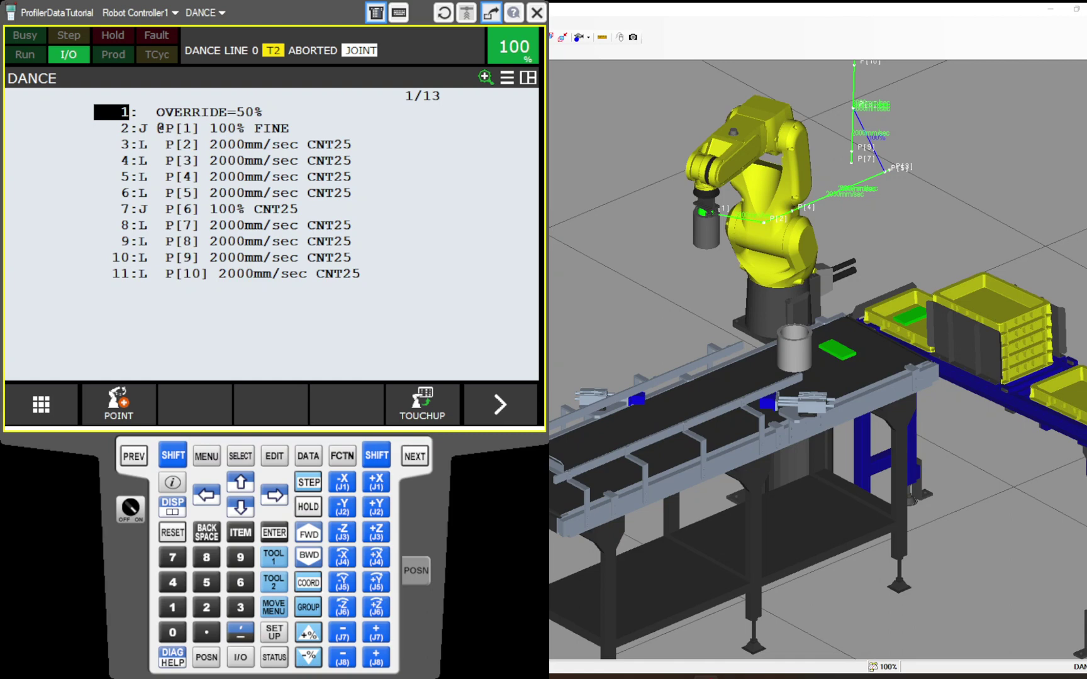
pyautogui.click(125, 145)
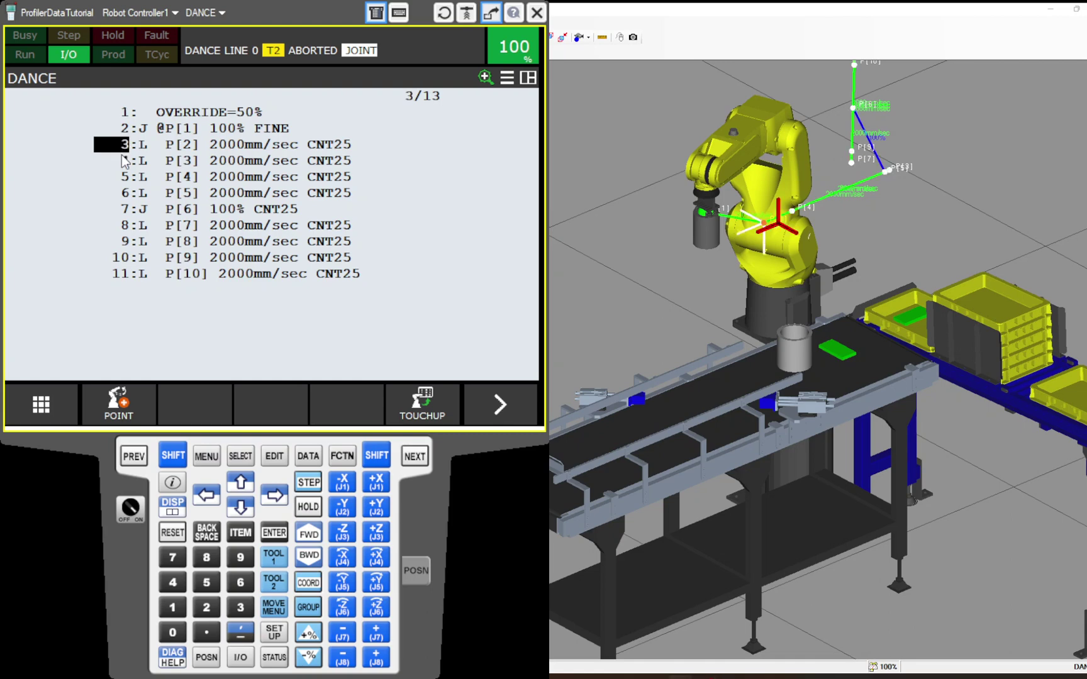
pyautogui.click(125, 177)
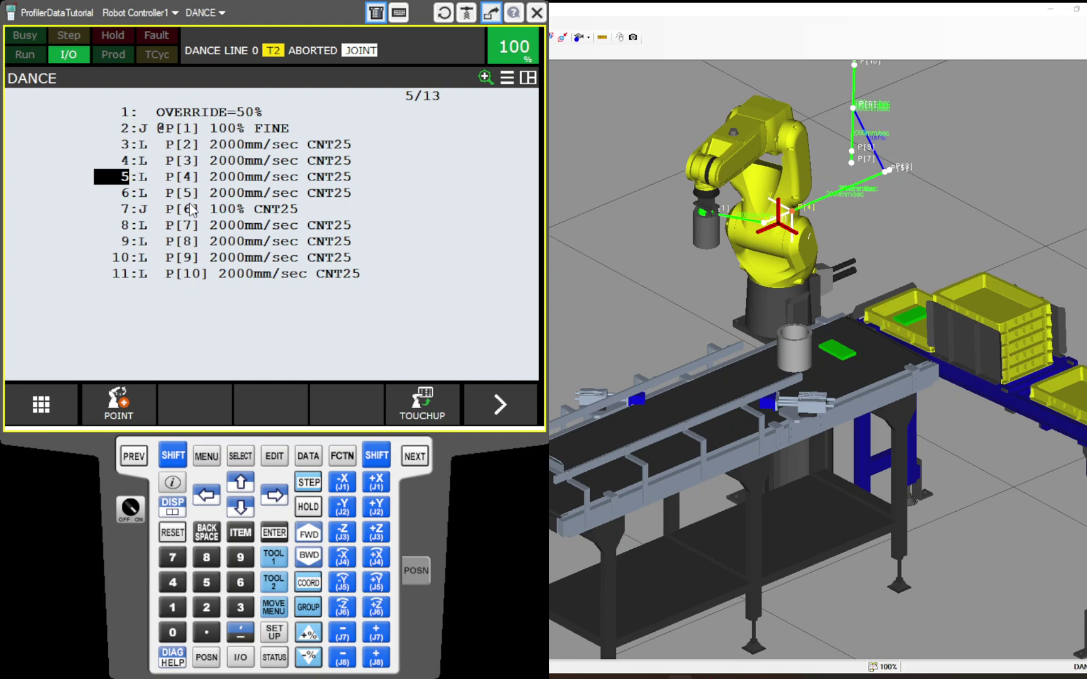
pyautogui.scroll(-1, 639, 309)
pyautogui.scroll(-2, 642, 282)
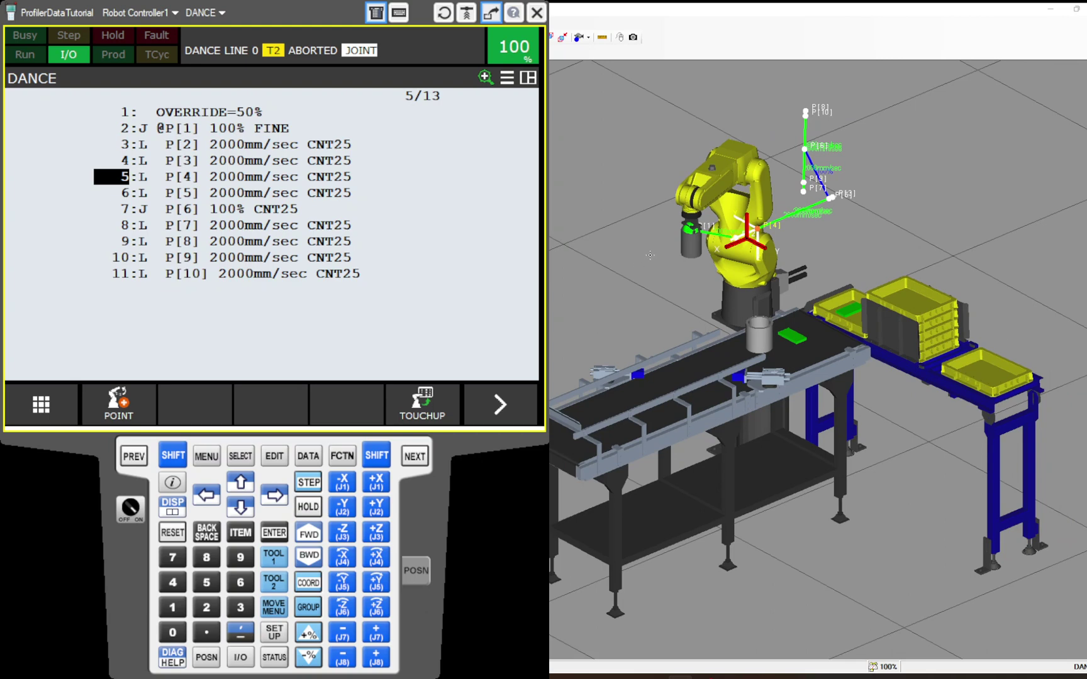
pyautogui.moveTo(651, 255); pyautogui.dragTo(653, 308)
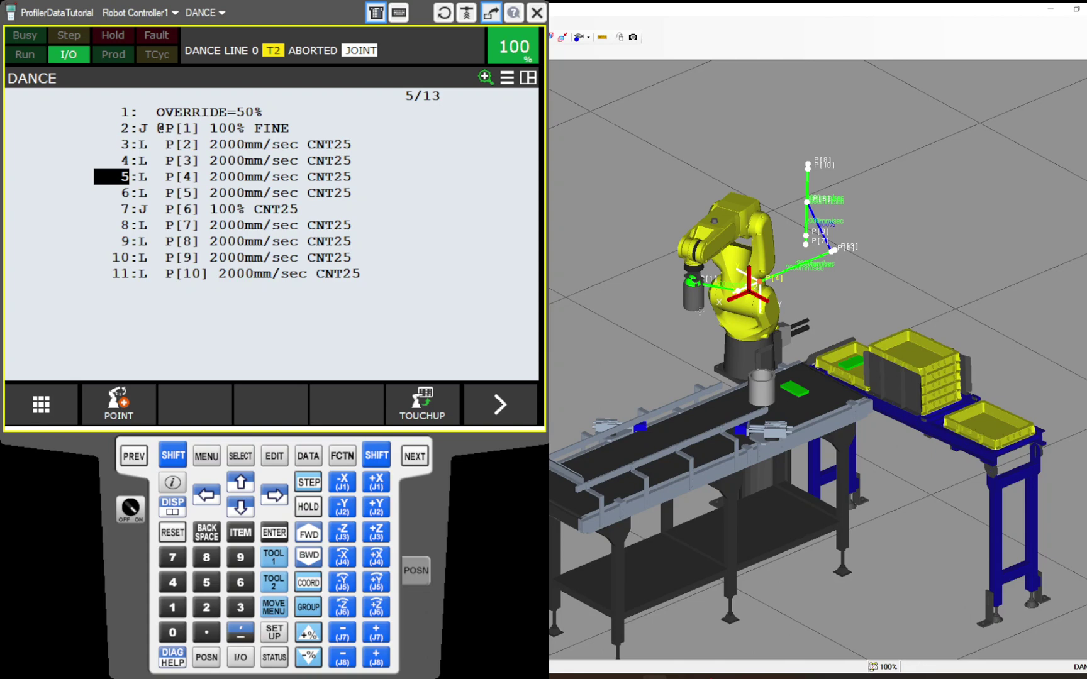
pyautogui.scroll(5, 672, 302)
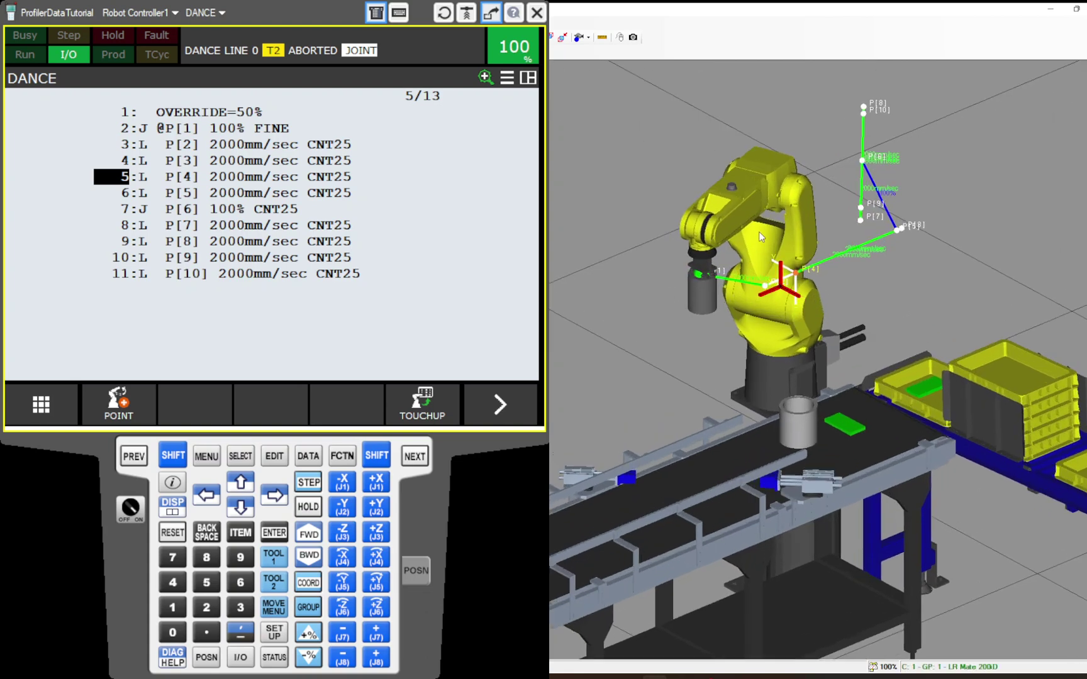
pyautogui.scroll(2, 762, 239)
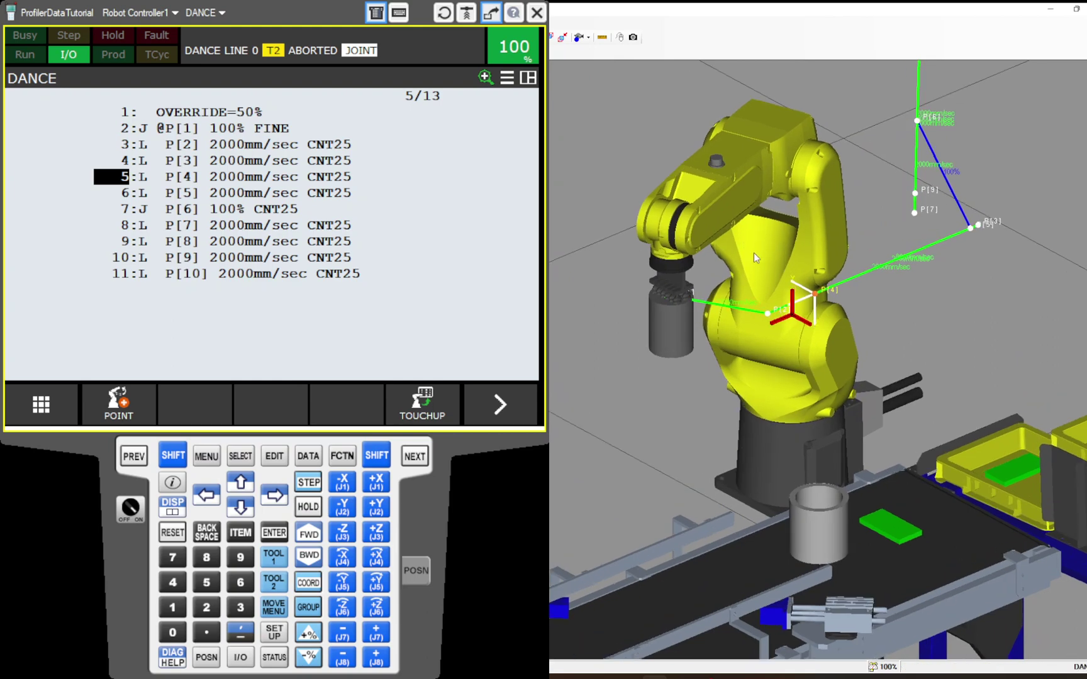
pyautogui.moveTo(800, 347)
pyautogui.mouseDown()
pyautogui.moveTo(772, 354)
pyautogui.moveTo(754, 340)
pyautogui.moveTo(757, 354)
pyautogui.moveTo(791, 357)
pyautogui.moveTo(795, 377)
pyautogui.moveTo(801, 348)
pyautogui.moveTo(800, 357)
pyautogui.mouseUp()
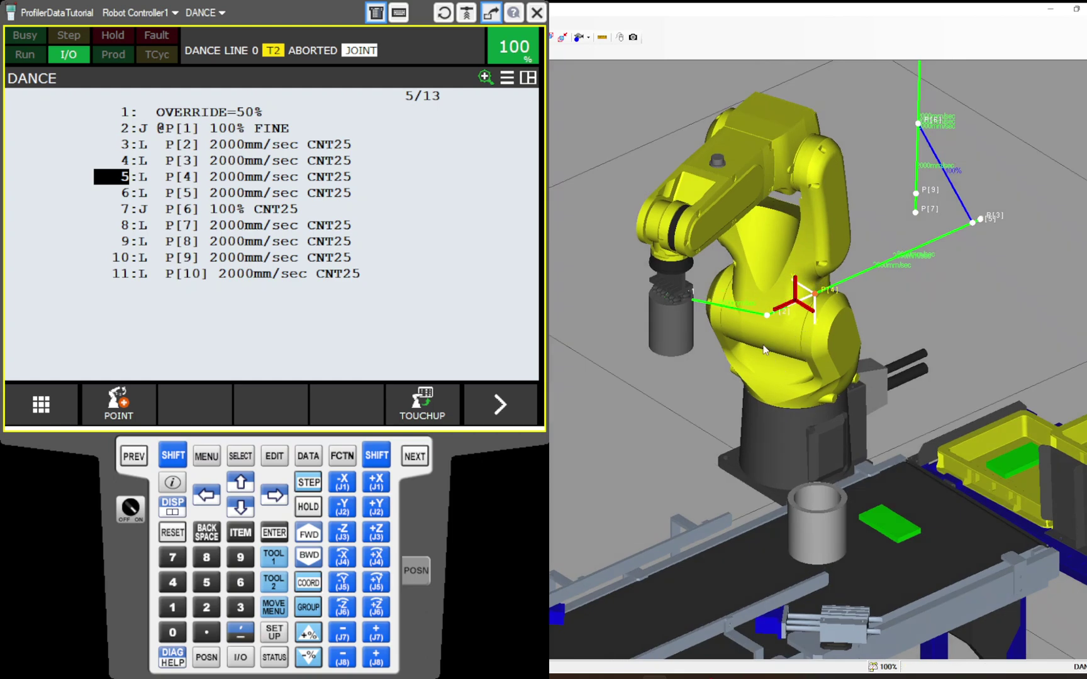
pyautogui.moveTo(763, 350); pyautogui.dragTo(752, 328)
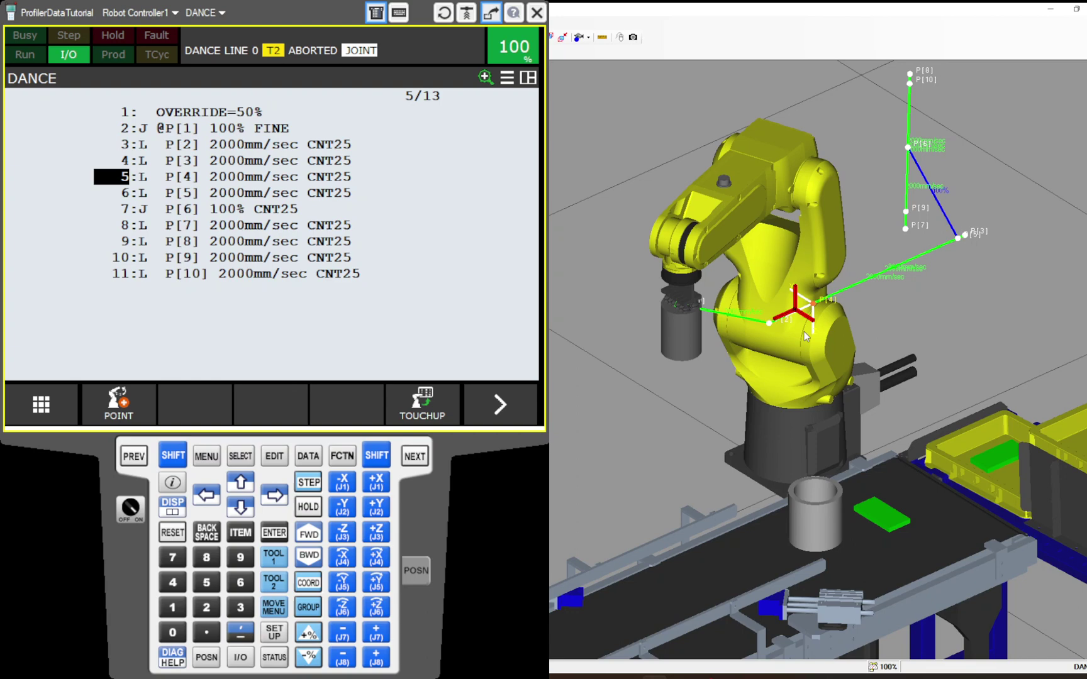
pyautogui.scroll(-2, 787, 320)
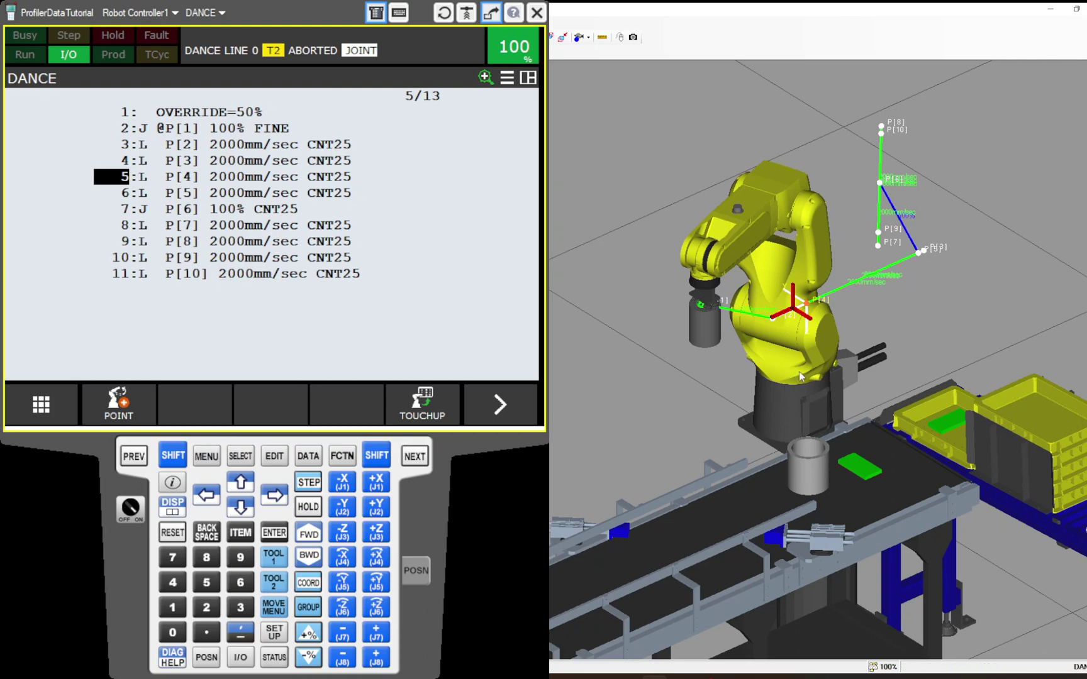
pyautogui.scroll(-2, 799, 371)
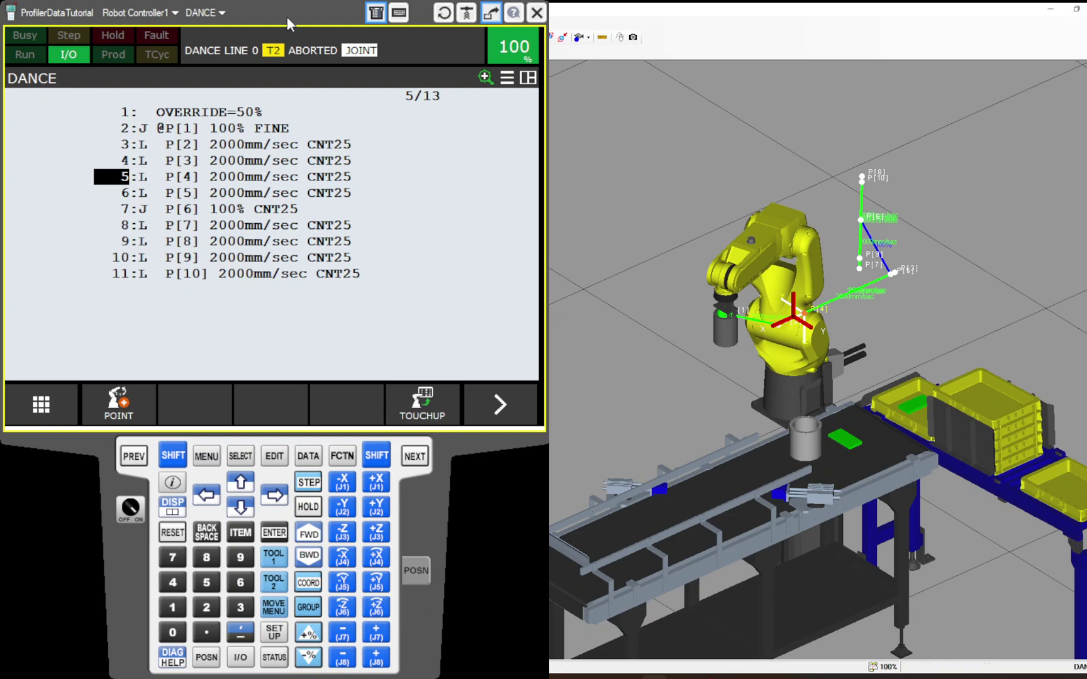
pyautogui.click(123, 114)
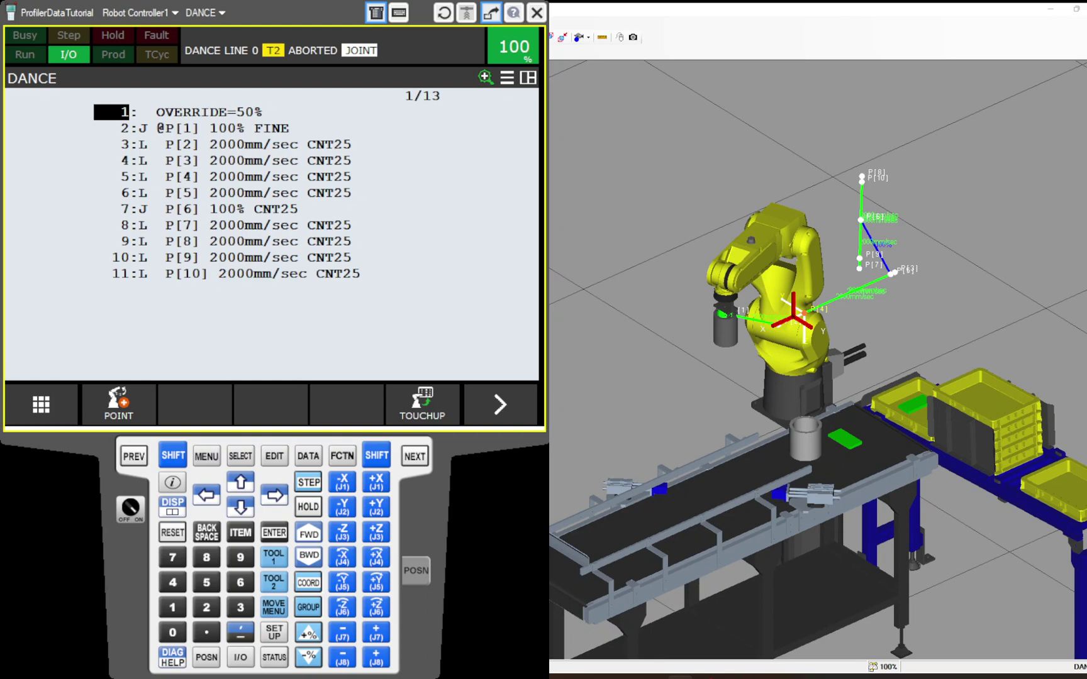
pyautogui.click(130, 507)
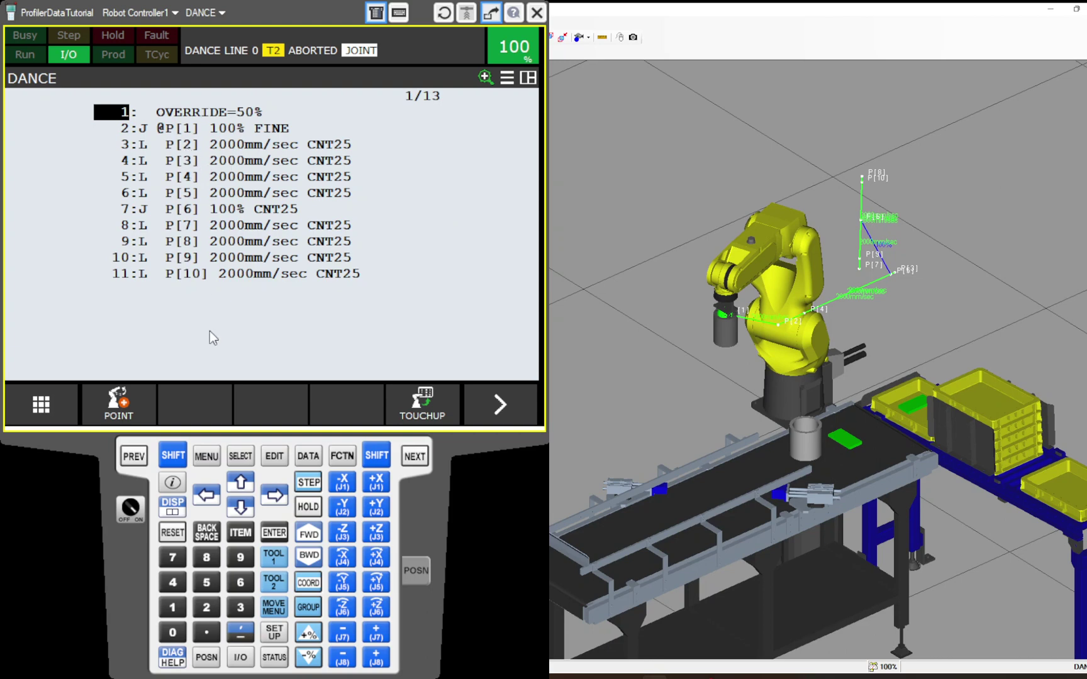
# - Show the pendant's FILE screen (MENU > 7 FILE > 1 File) for the UD1:\ device
pyautogui.click(207, 456)
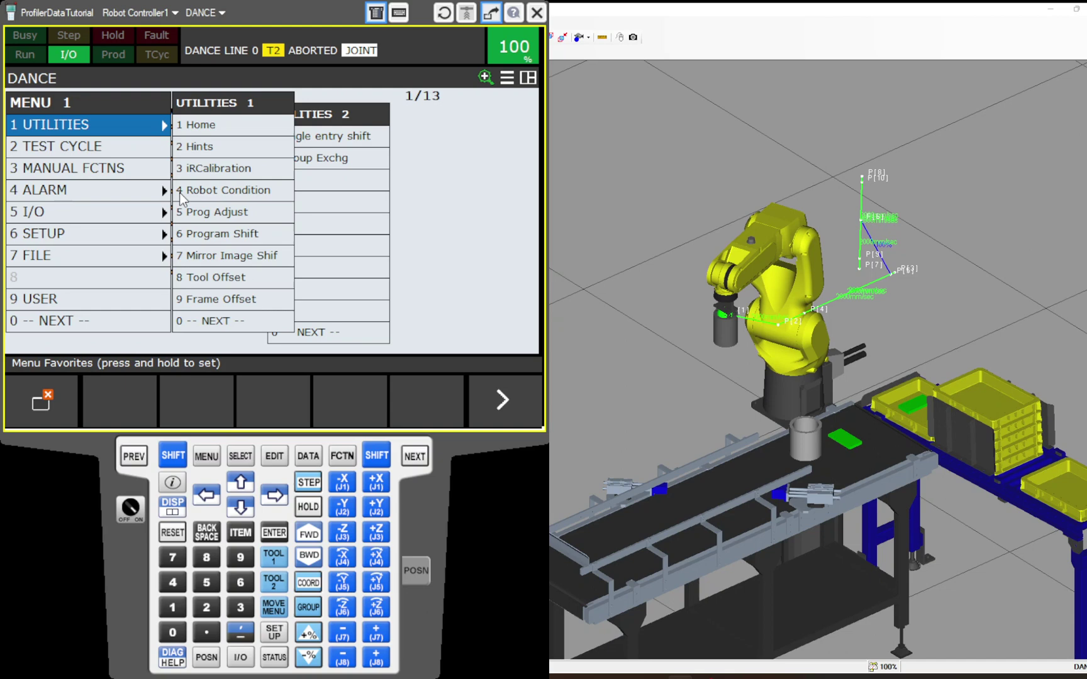
pyautogui.click(71, 256)
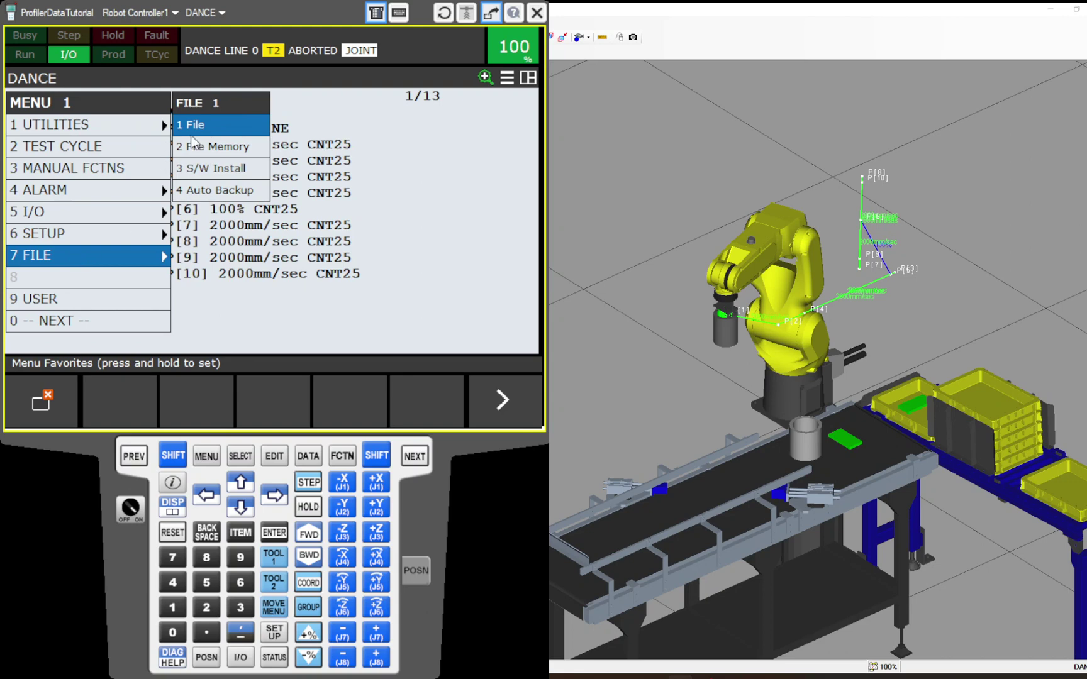
pyautogui.click(206, 125)
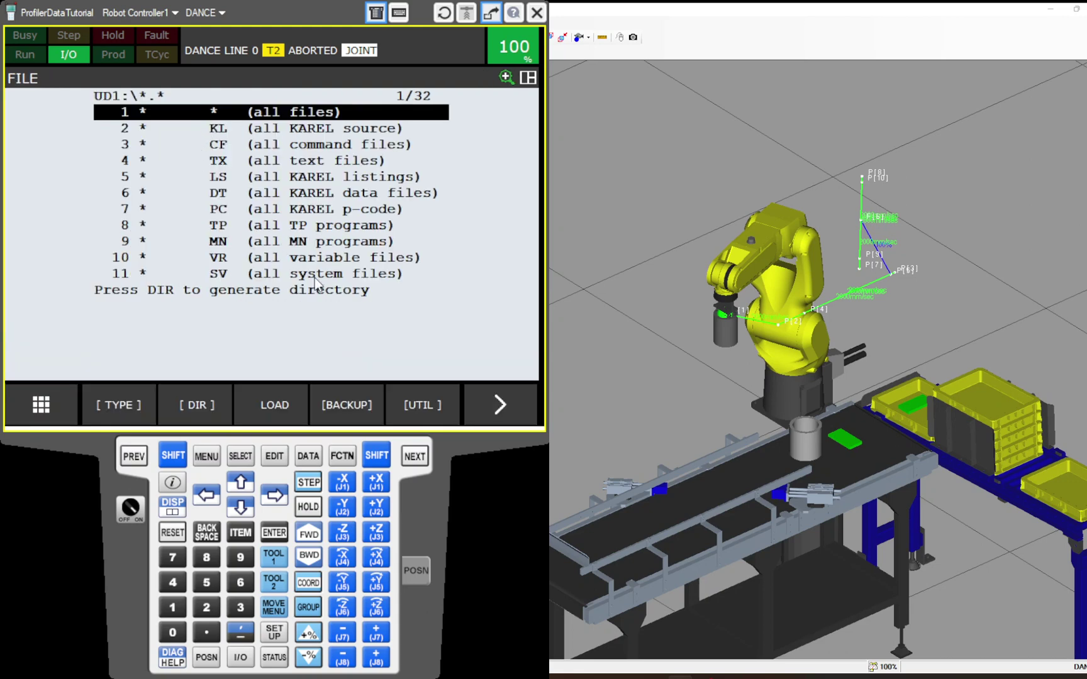
pyautogui.click(427, 407)
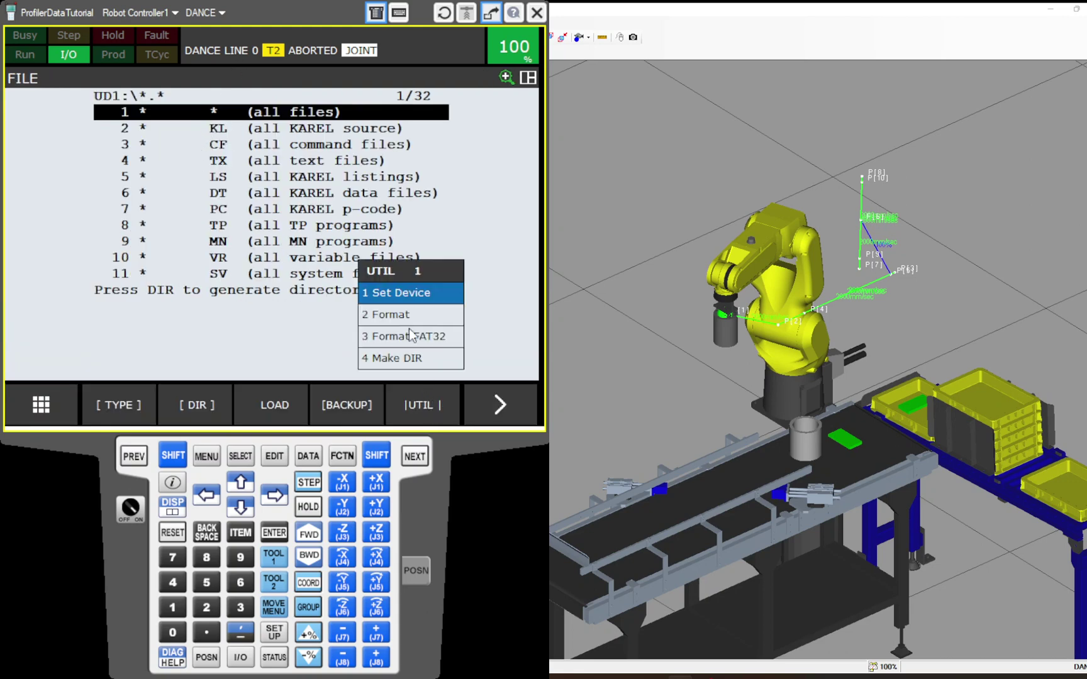
pyautogui.click(398, 293)
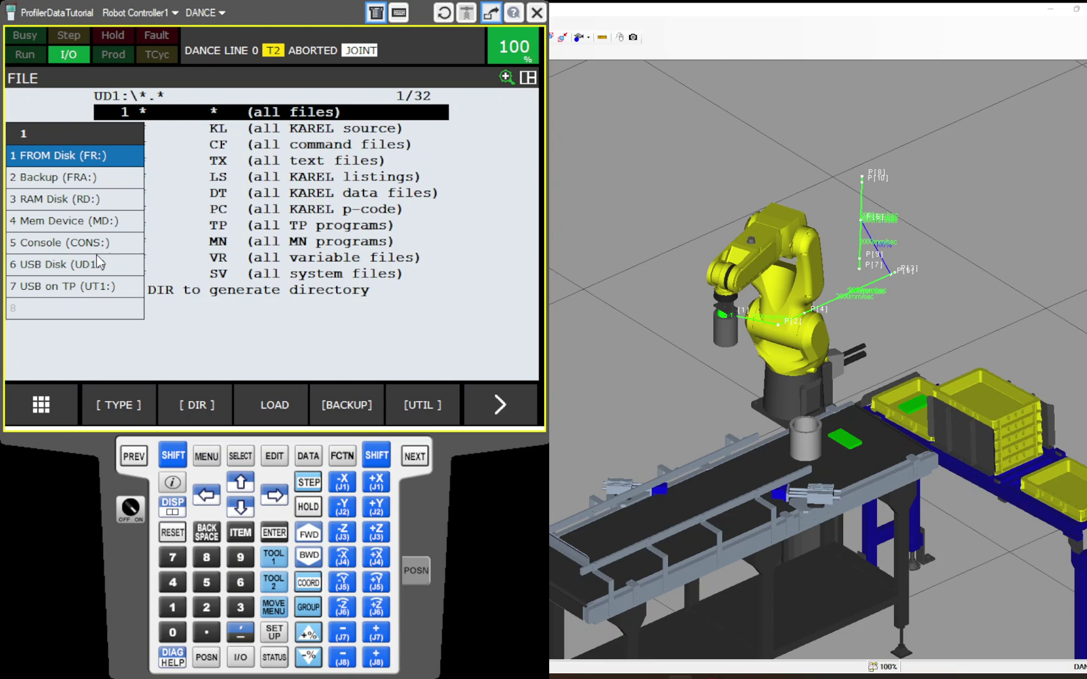
pyautogui.click(94, 222)
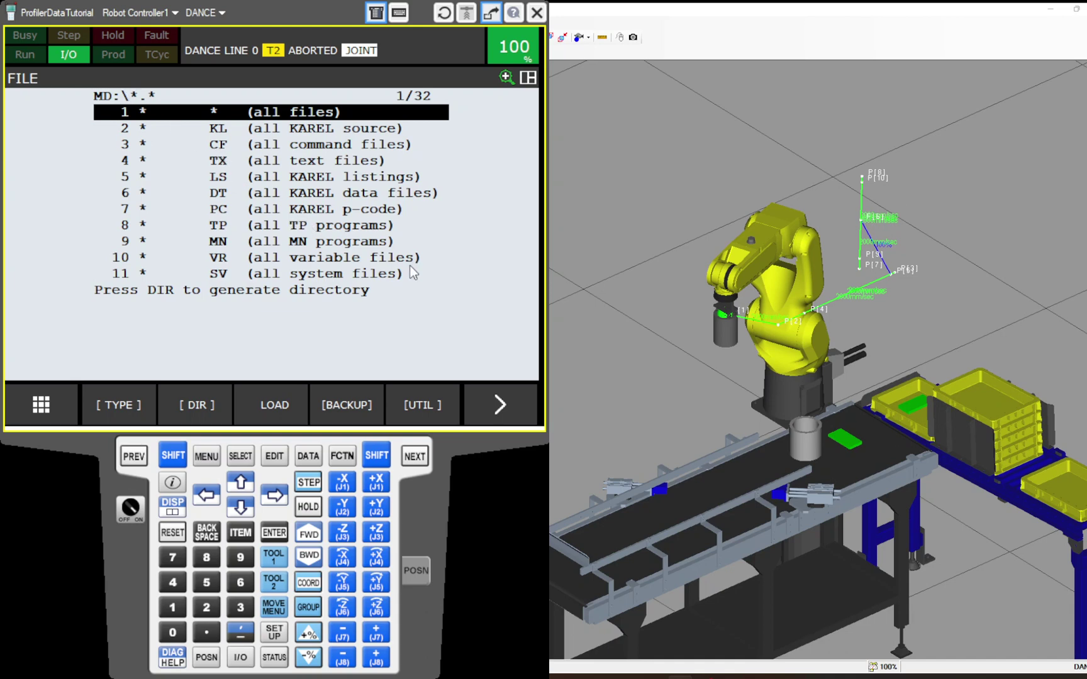
pyautogui.click(424, 404)
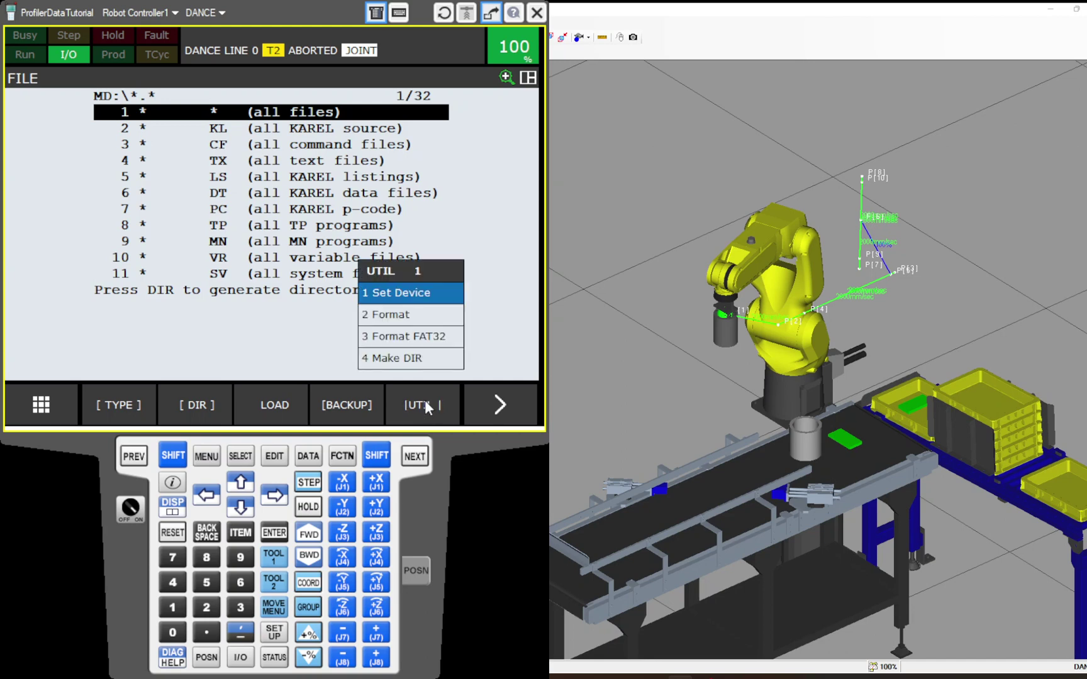
pyautogui.click(410, 293)
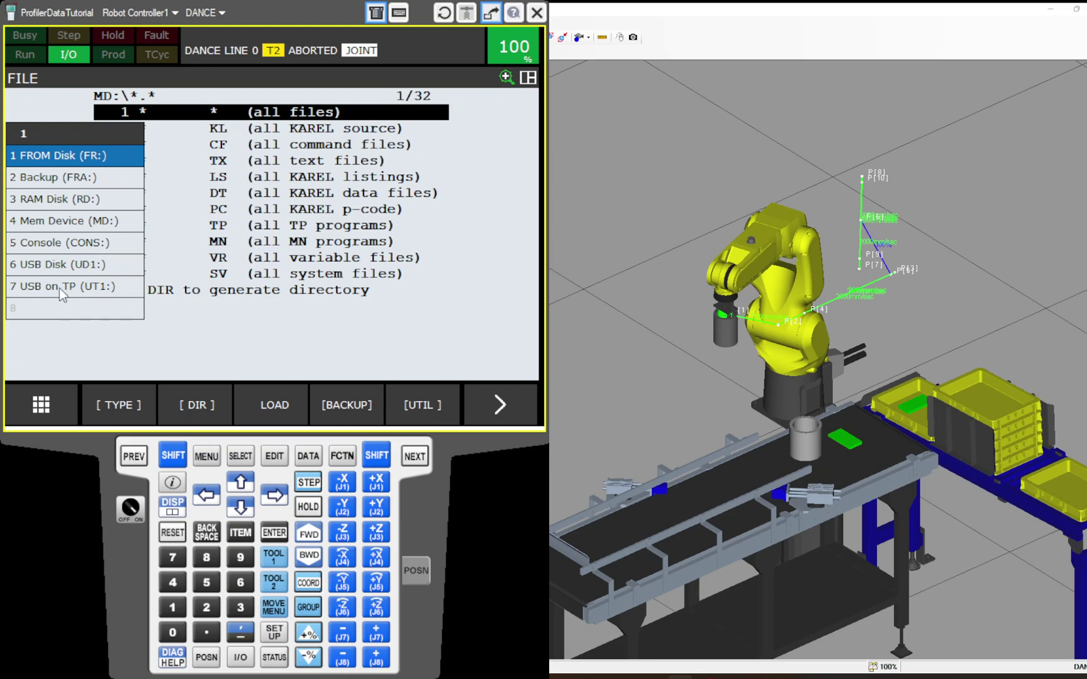
pyautogui.click(88, 270)
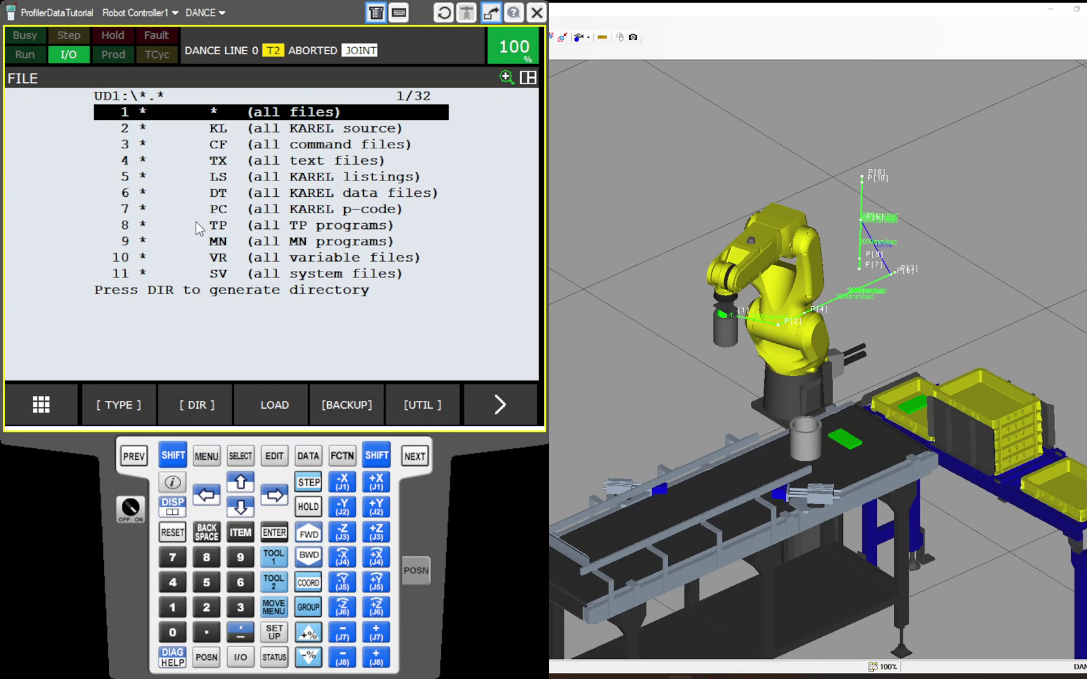
# - From the TP Programs list, print the DANCE program, confirming DANCE as the program name
pyautogui.click(240, 455)
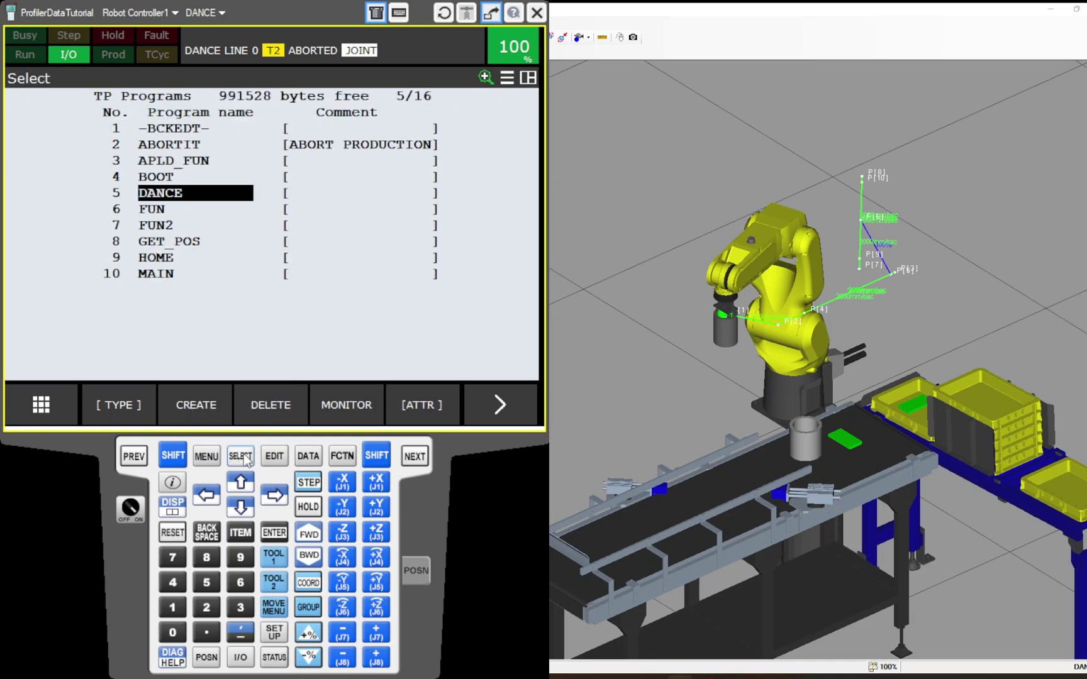
pyautogui.click(494, 406)
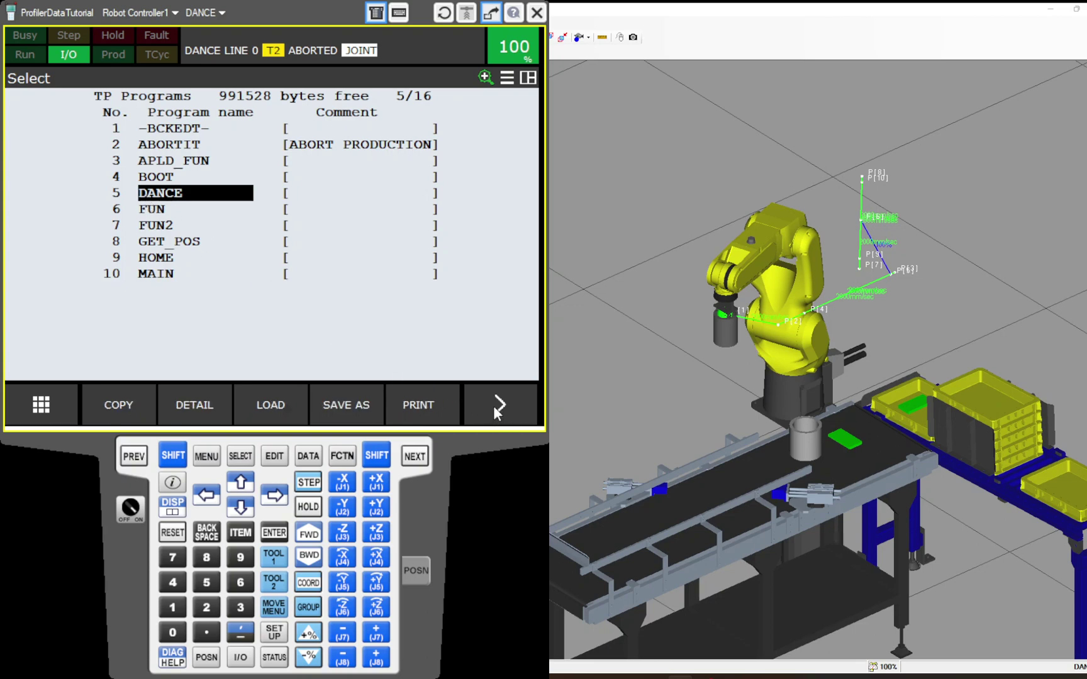
pyautogui.click(417, 407)
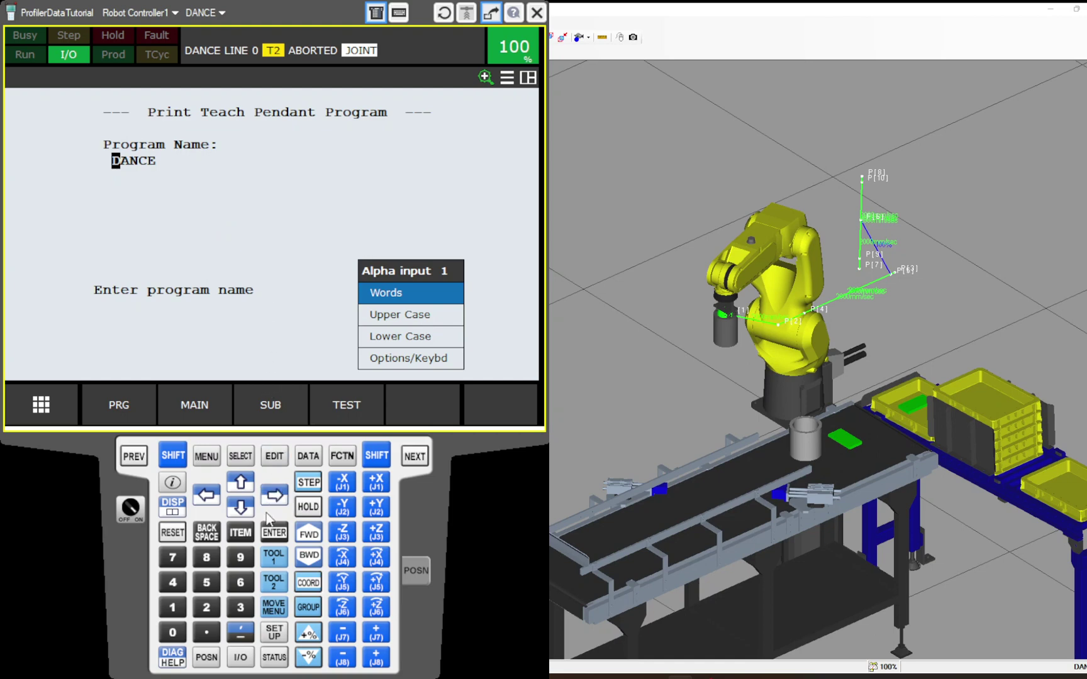
pyautogui.click(271, 534)
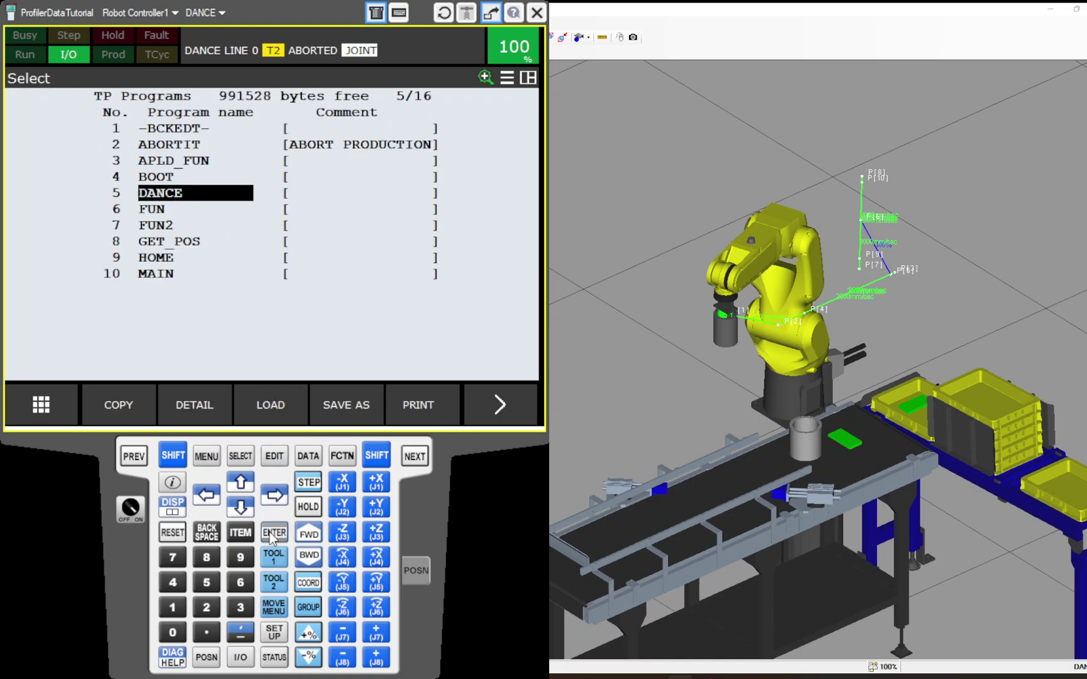
pyautogui.click(408, 417)
pyautogui.click(280, 532)
# - Close the teach pendant and open the ProfilerDataTutorial folder from the Tools menu
pyautogui.hotkey('alt', 'F4')
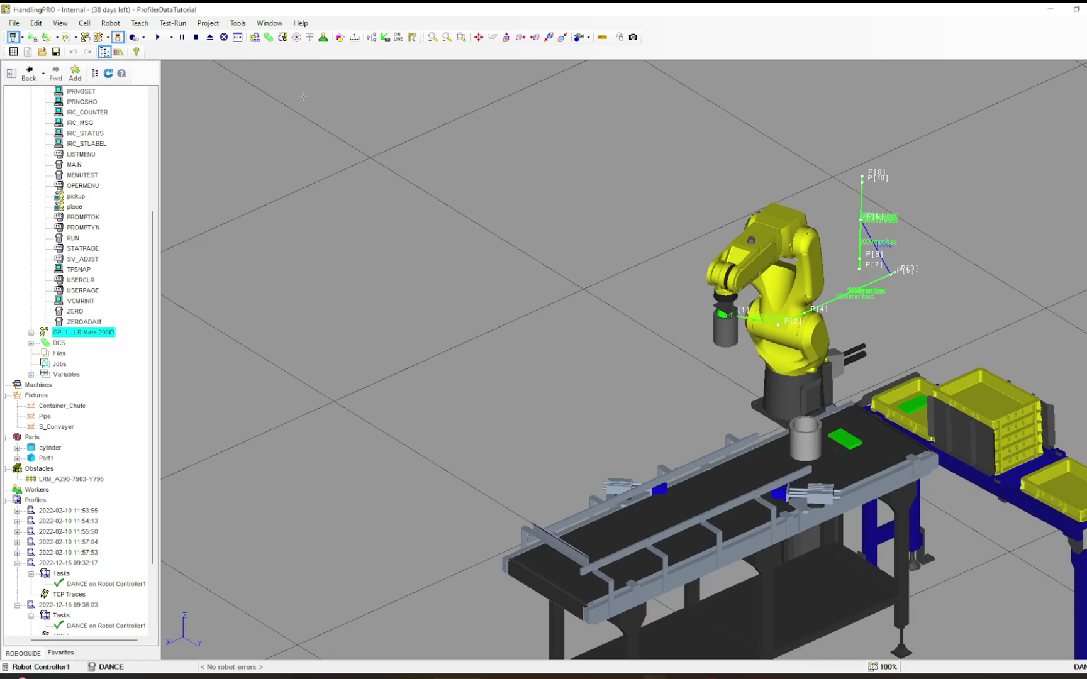
pyautogui.click(237, 24)
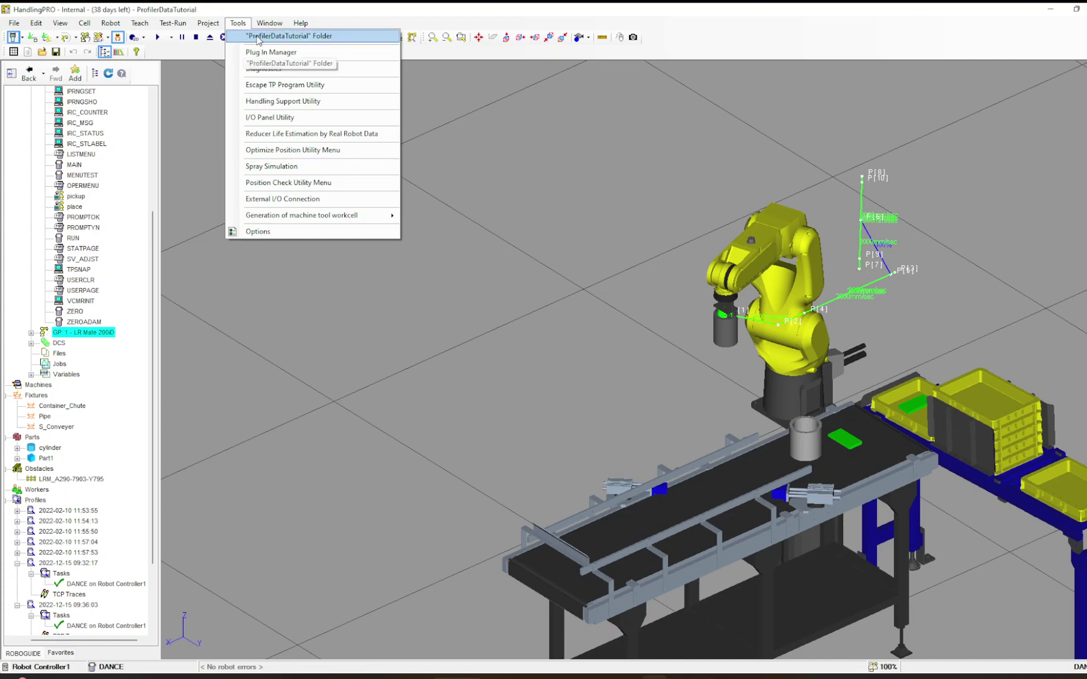
pyautogui.click(260, 36)
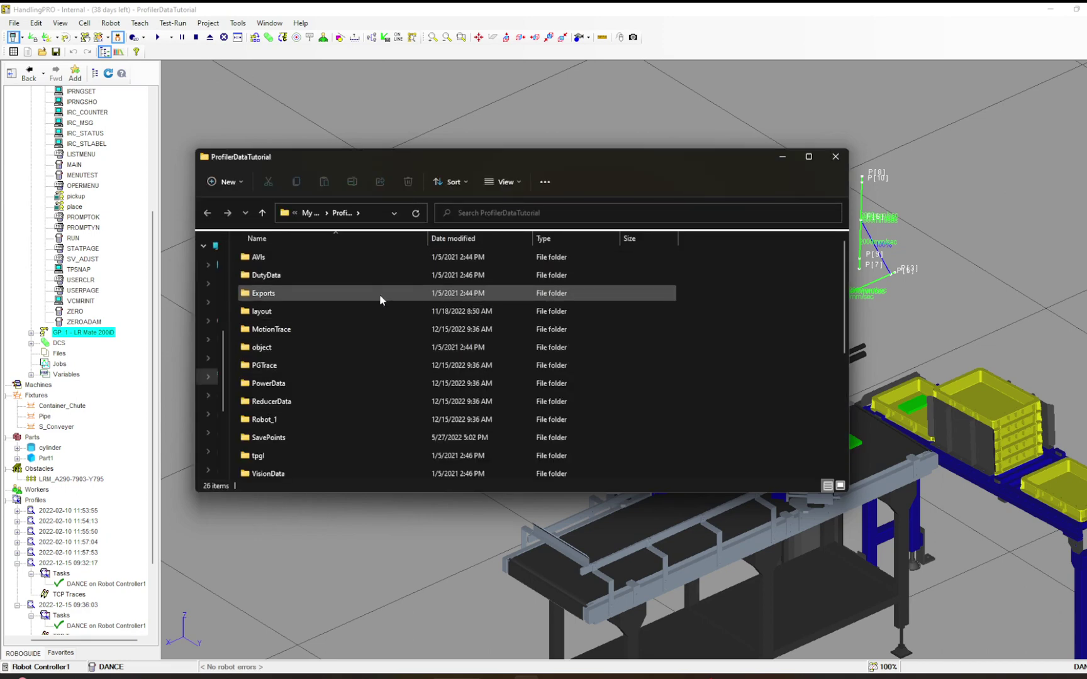
# - Go into Robot_1\UD1 and open the printed DANCE.LS file in Notepad
pyautogui.doubleClick(284, 420)
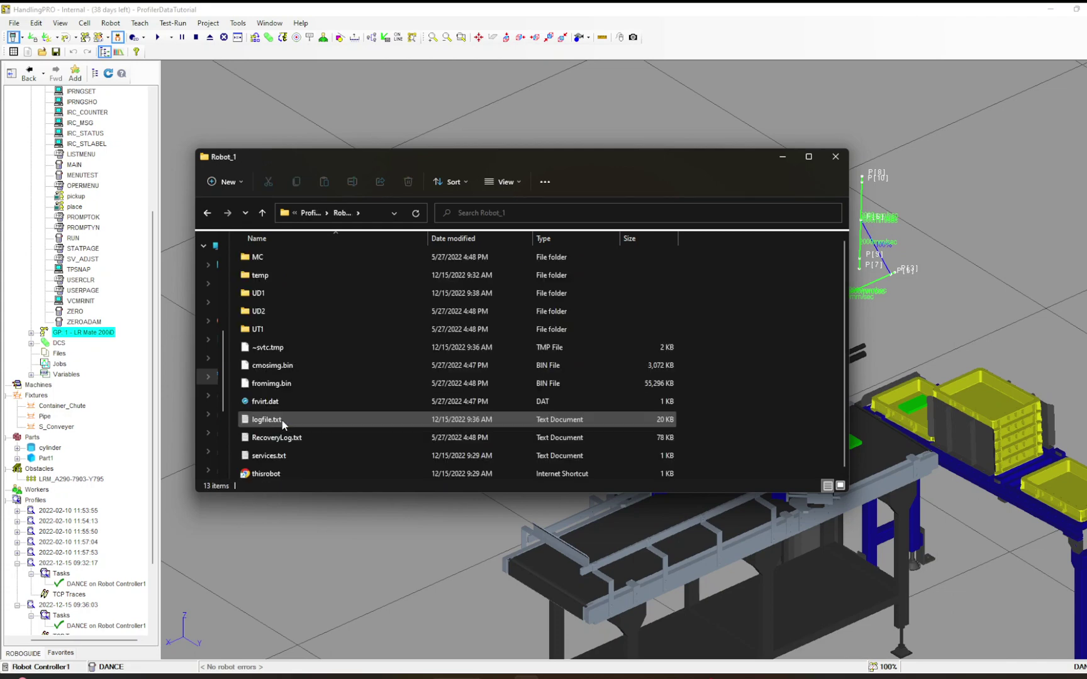
pyautogui.doubleClick(277, 296)
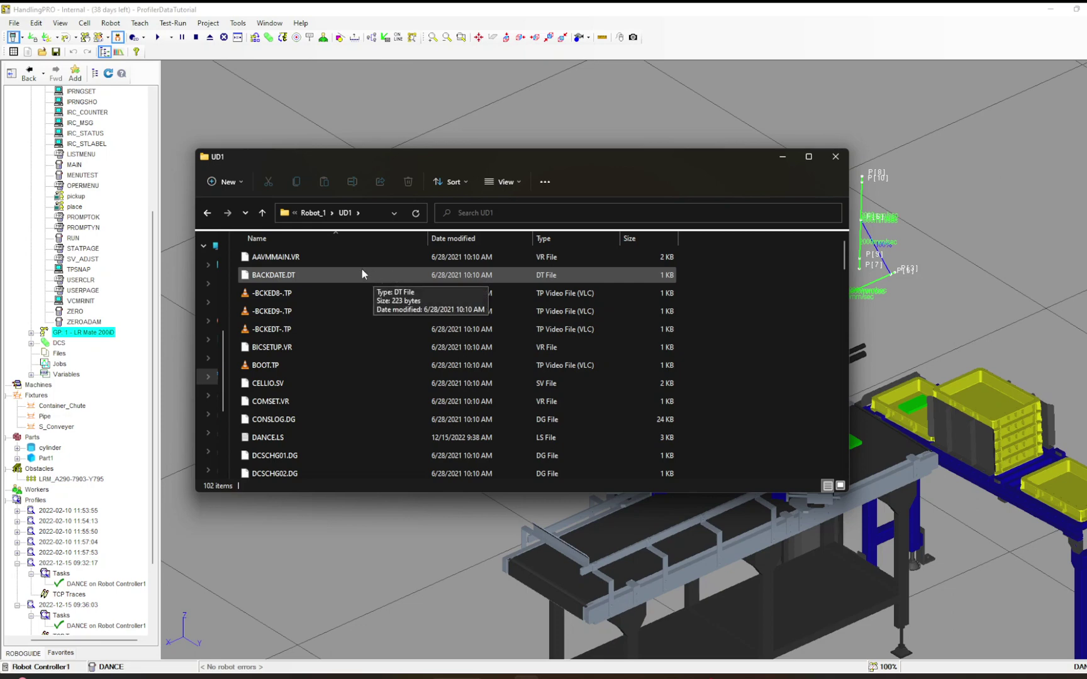
pyautogui.click(306, 439)
pyautogui.scroll(-2, 370, 372)
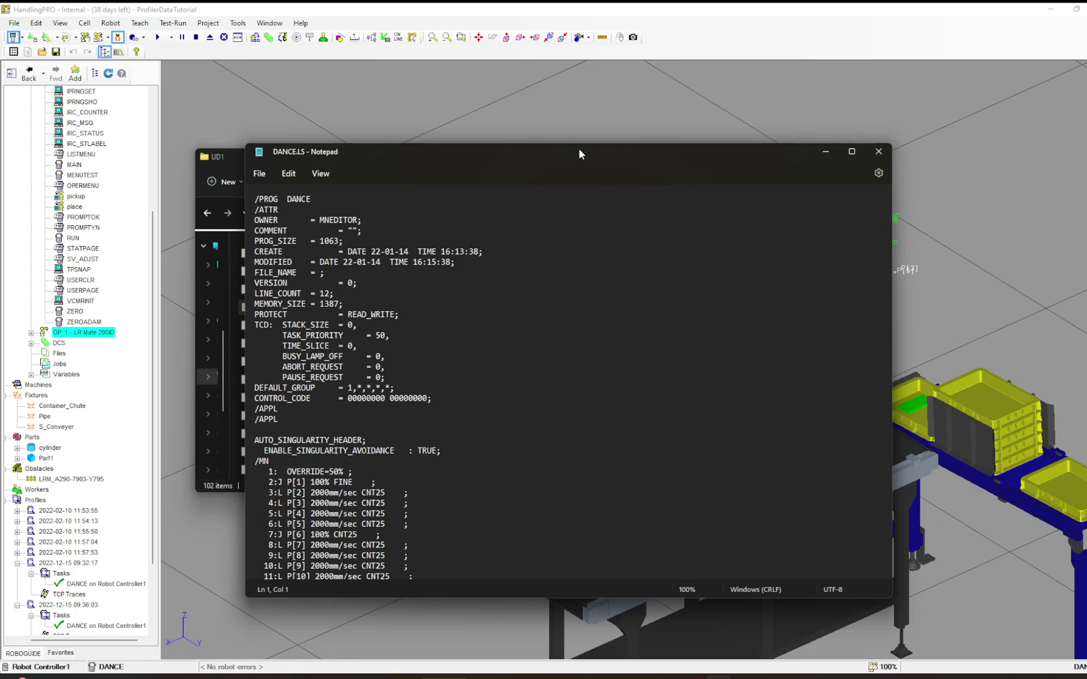
# - Move the Notepad window higher and highlight the /PROG DANCE header lines
pyautogui.moveTo(578, 153); pyautogui.dragTo(606, 90)
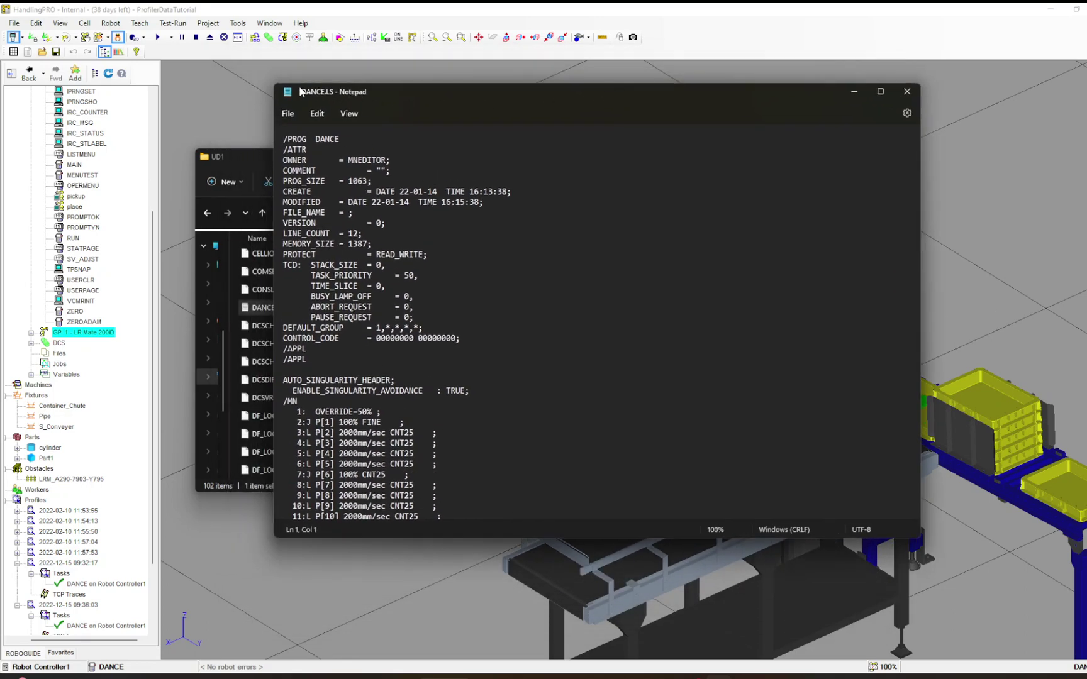
pyautogui.moveTo(287, 139); pyautogui.dragTo(364, 239)
pyautogui.click(422, 226)
# - Highlight the singularity header, then scroll down and select the twelve /MN motion lines
pyautogui.moveTo(317, 399); pyautogui.dragTo(304, 381)
pyautogui.click(337, 360)
pyautogui.scroll(-3, 397, 312)
pyautogui.scroll(-3, 397, 312)
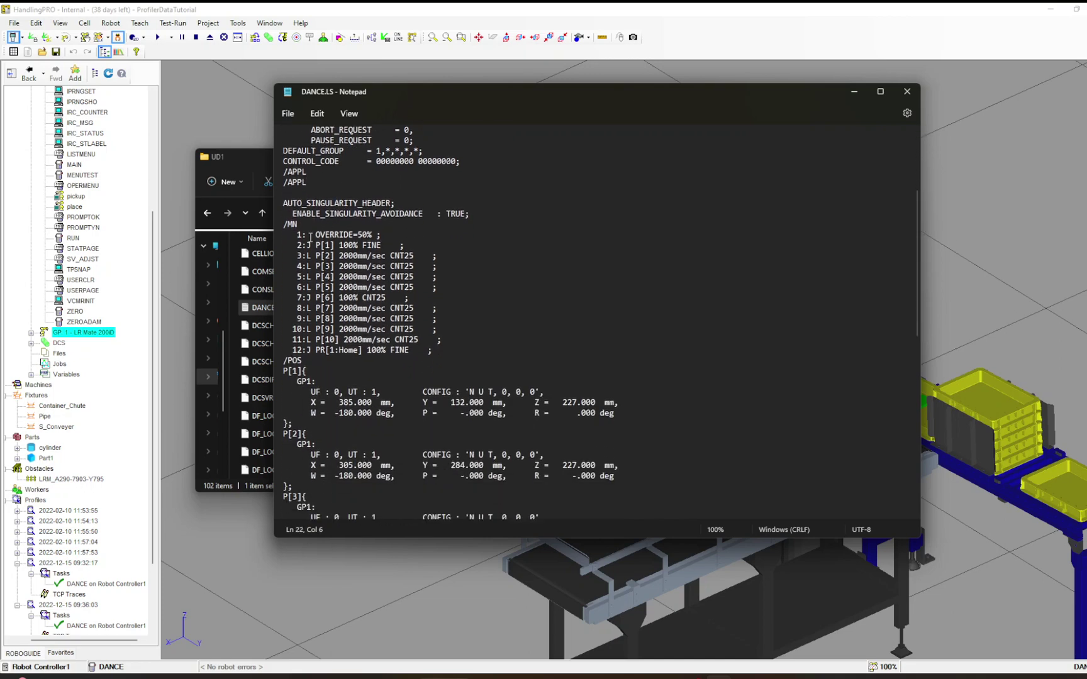
pyautogui.moveTo(297, 235); pyautogui.dragTo(383, 359)
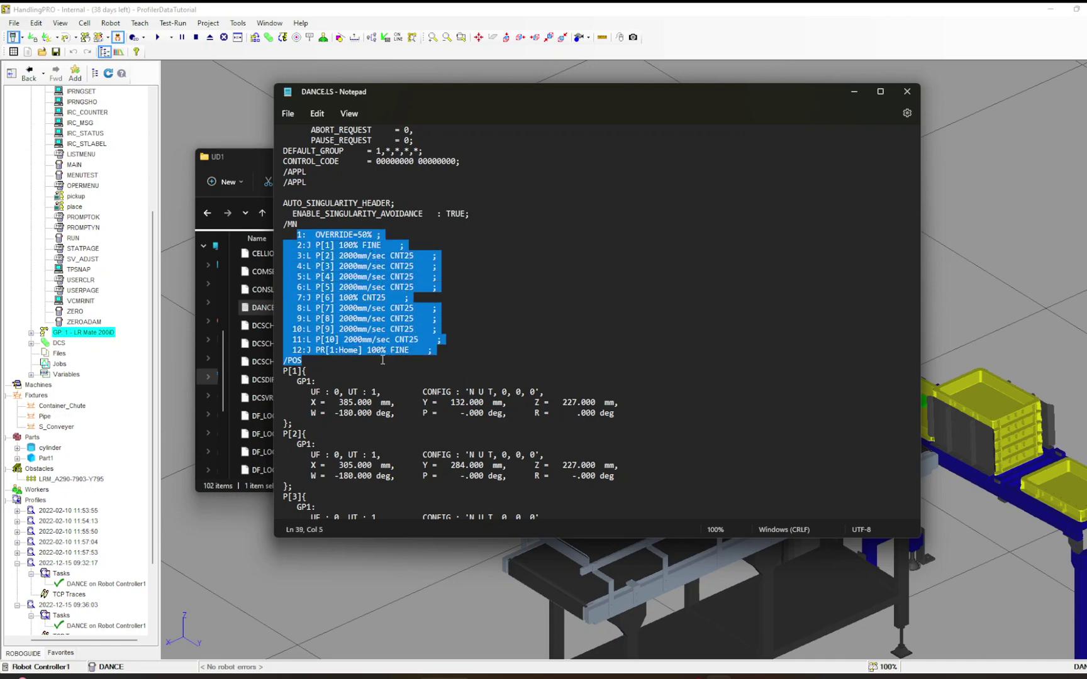
pyautogui.click(347, 370)
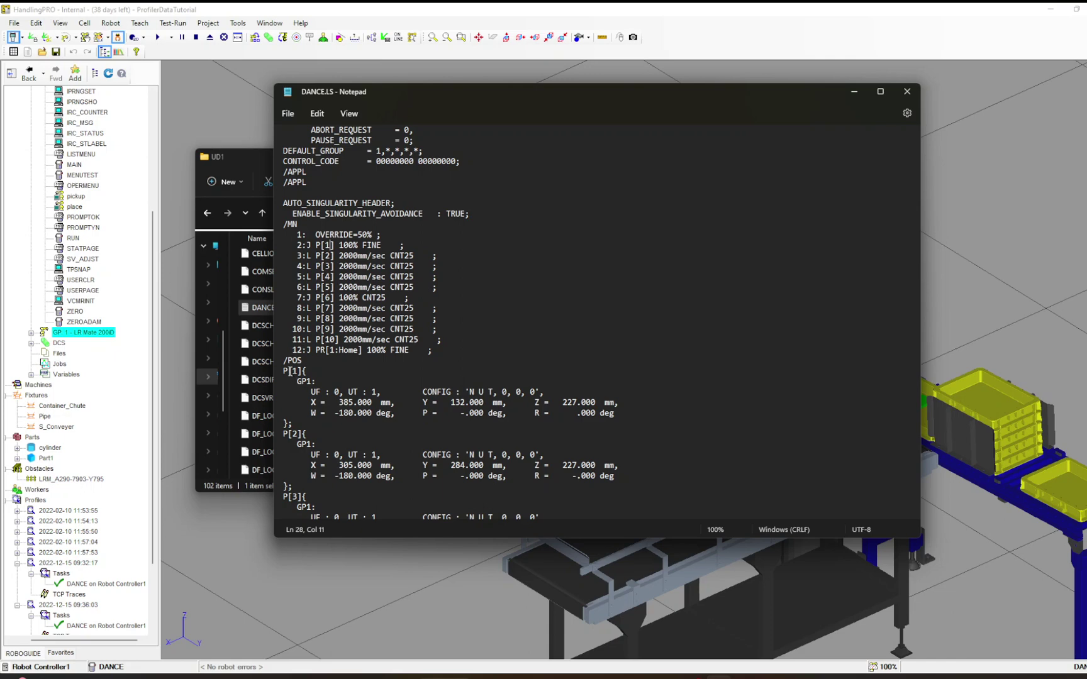
pyautogui.moveTo(283, 371); pyautogui.dragTo(607, 413)
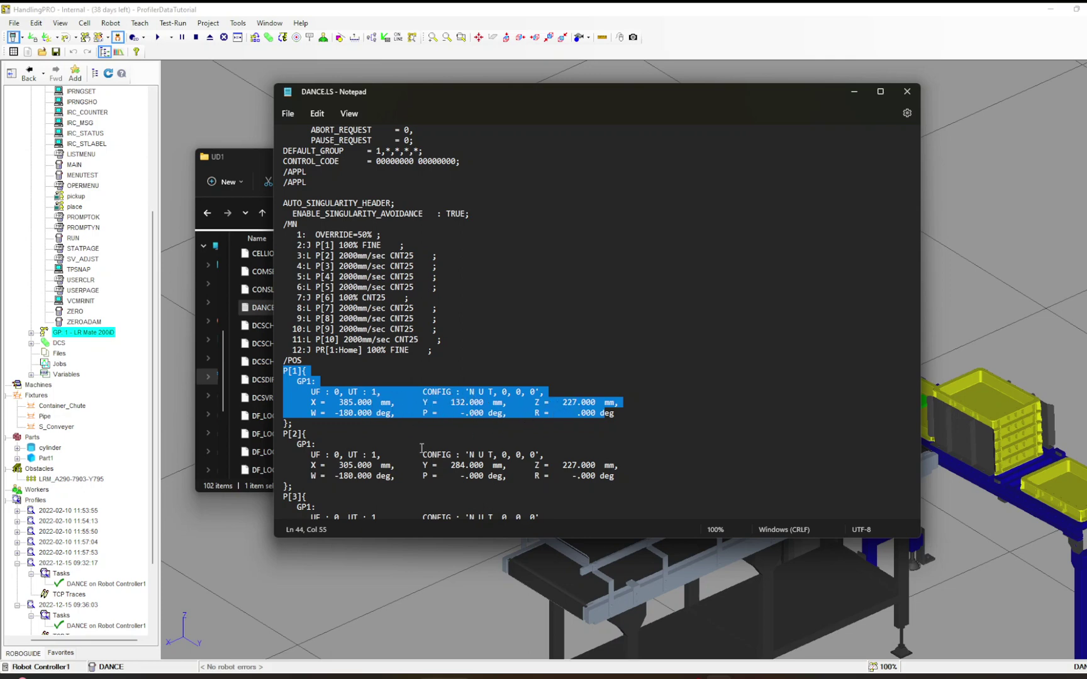
pyautogui.click(322, 436)
pyautogui.moveTo(288, 434); pyautogui.dragTo(401, 466)
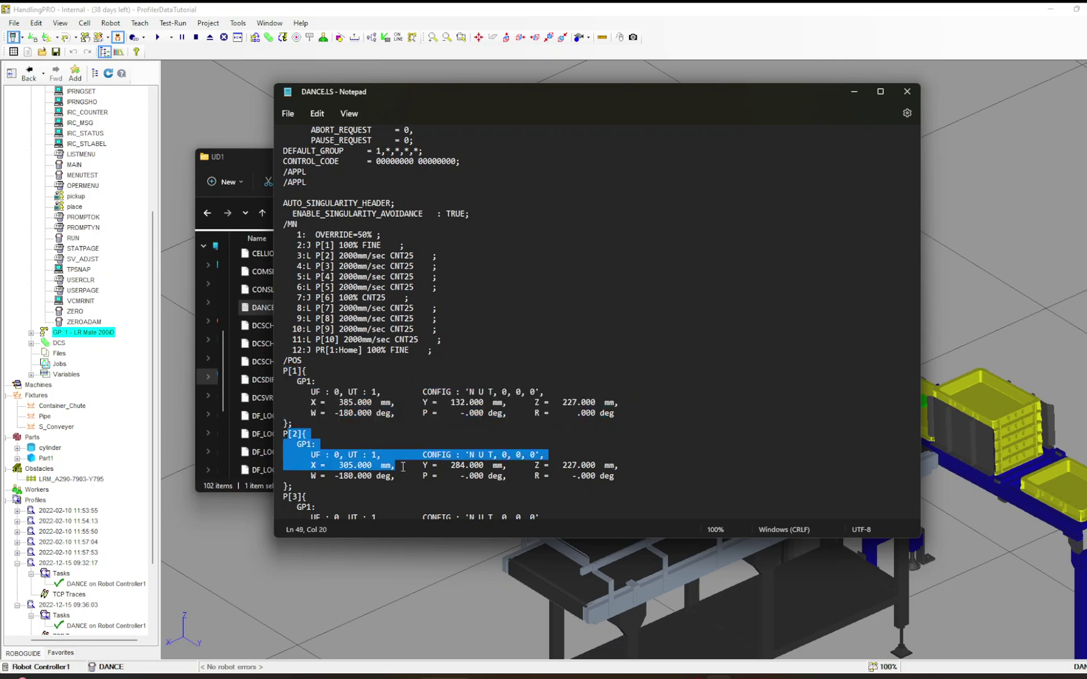
pyautogui.scroll(-13, 451, 444)
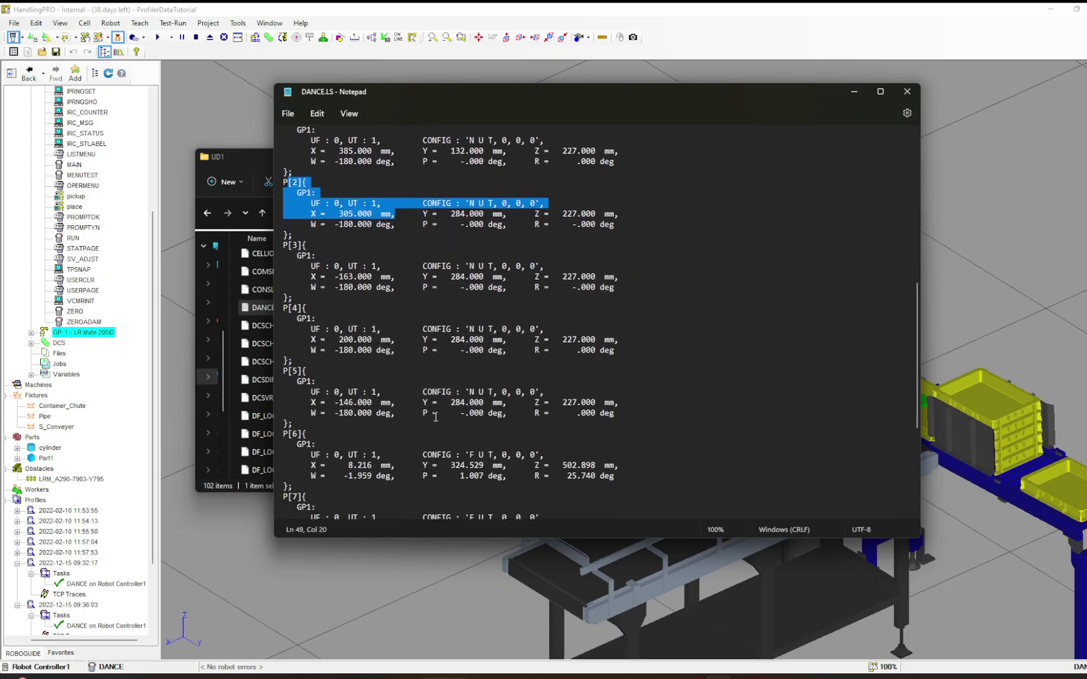
pyautogui.scroll(-3, 435, 417)
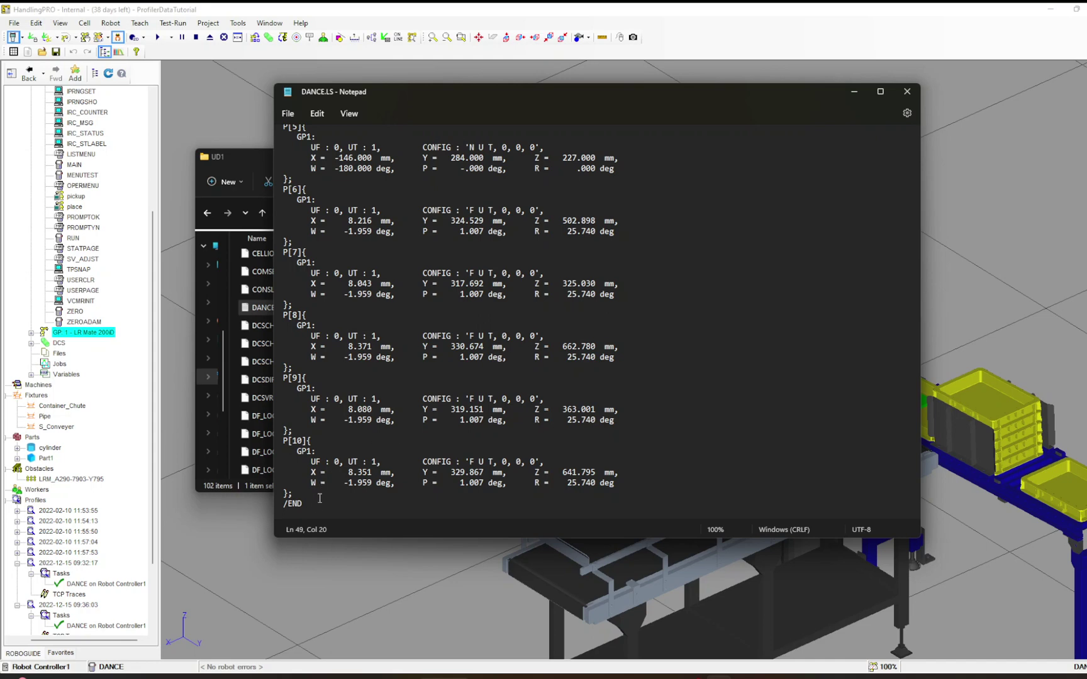
pyautogui.click(319, 507)
pyautogui.scroll(20, 409, 448)
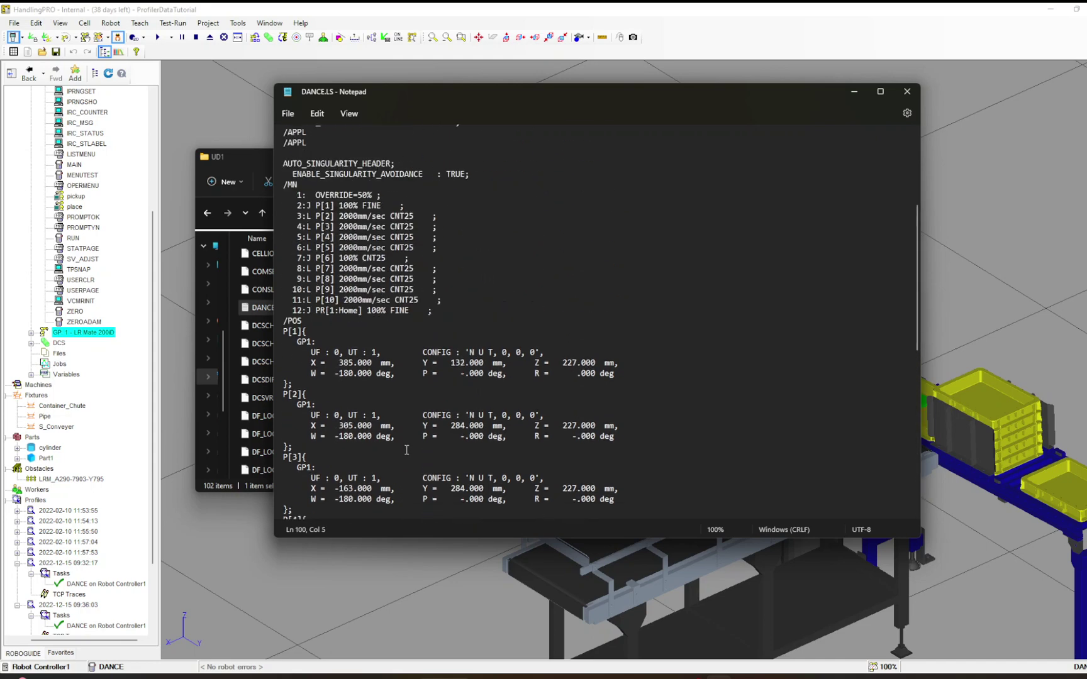
pyautogui.scroll(-3, 409, 448)
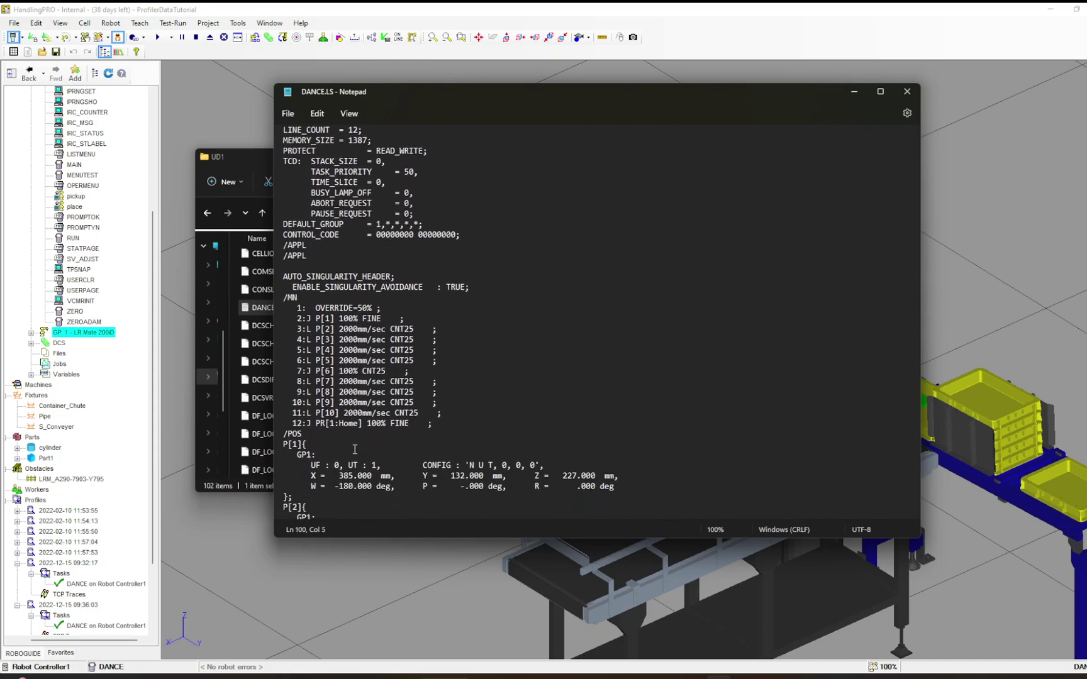
pyautogui.moveTo(302, 361); pyautogui.dragTo(287, 304)
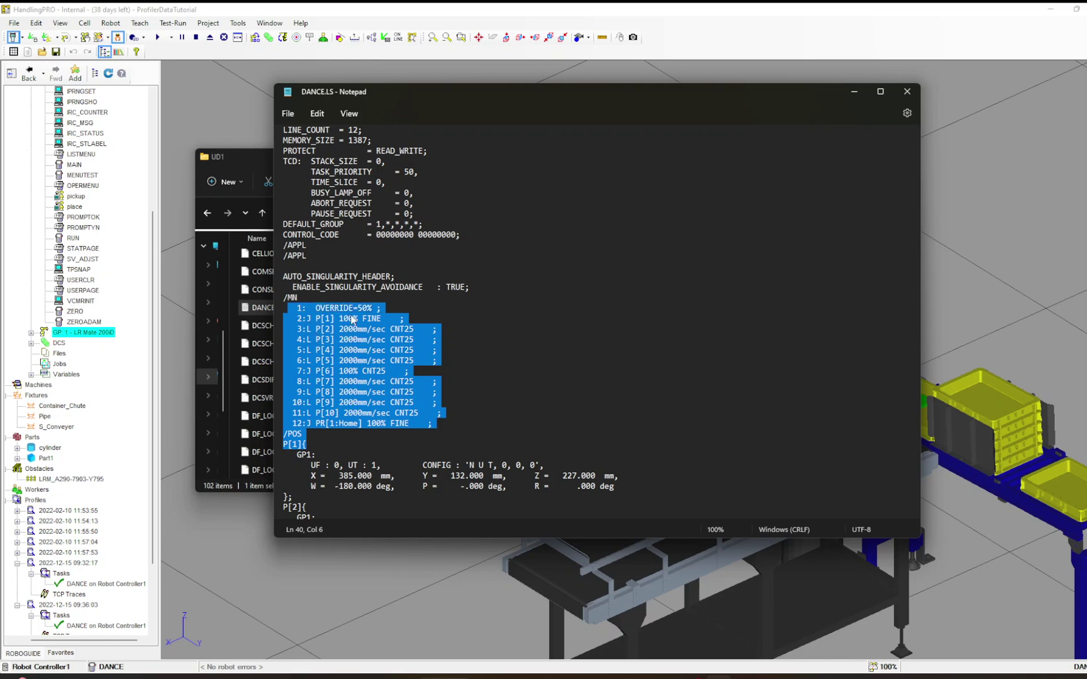
pyautogui.click(382, 245)
pyautogui.moveTo(284, 130); pyautogui.dragTo(420, 253)
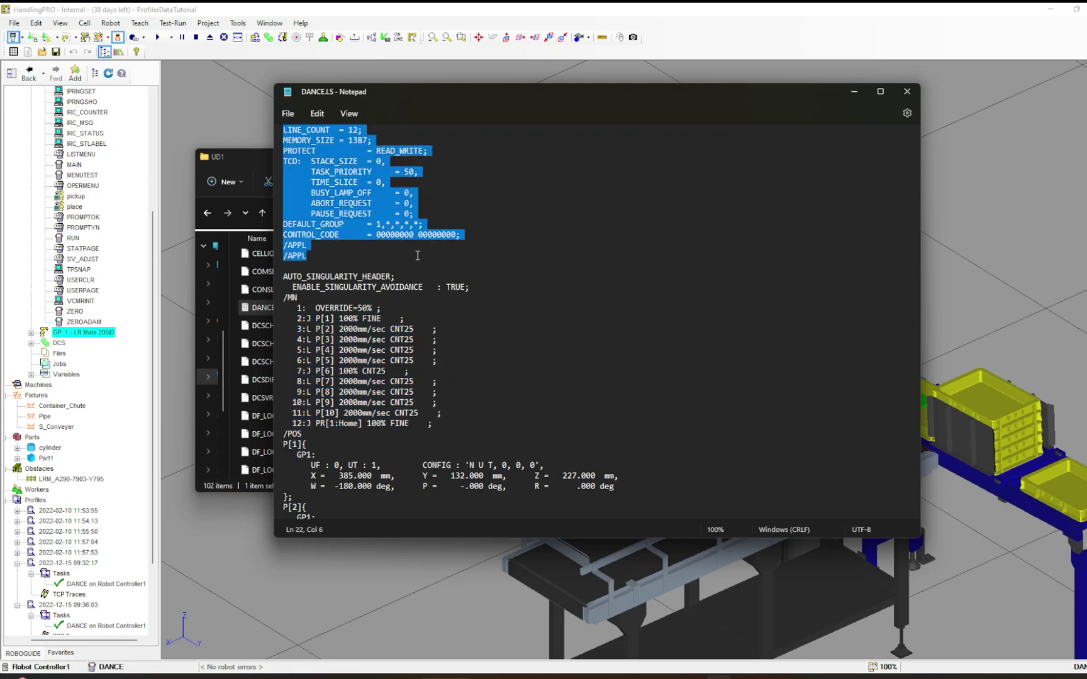
pyautogui.click(462, 428)
pyautogui.scroll(-3, 347, 432)
pyautogui.moveTo(330, 352); pyautogui.dragTo(533, 466)
pyautogui.click(563, 436)
pyautogui.scroll(-15, 583, 428)
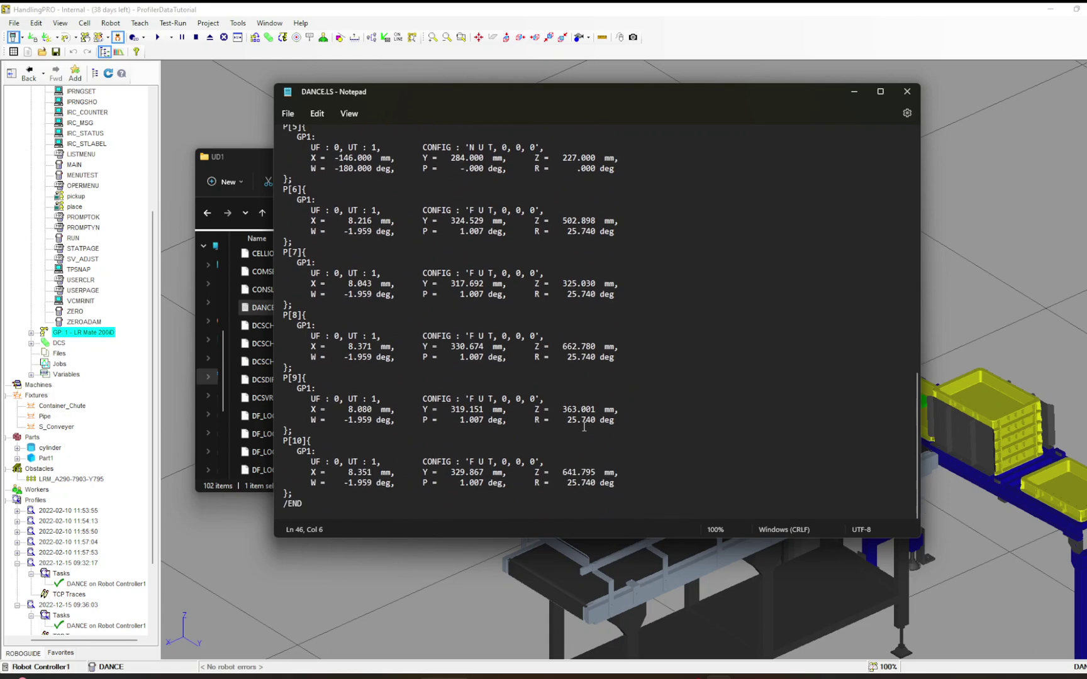
pyautogui.scroll(20, 585, 430)
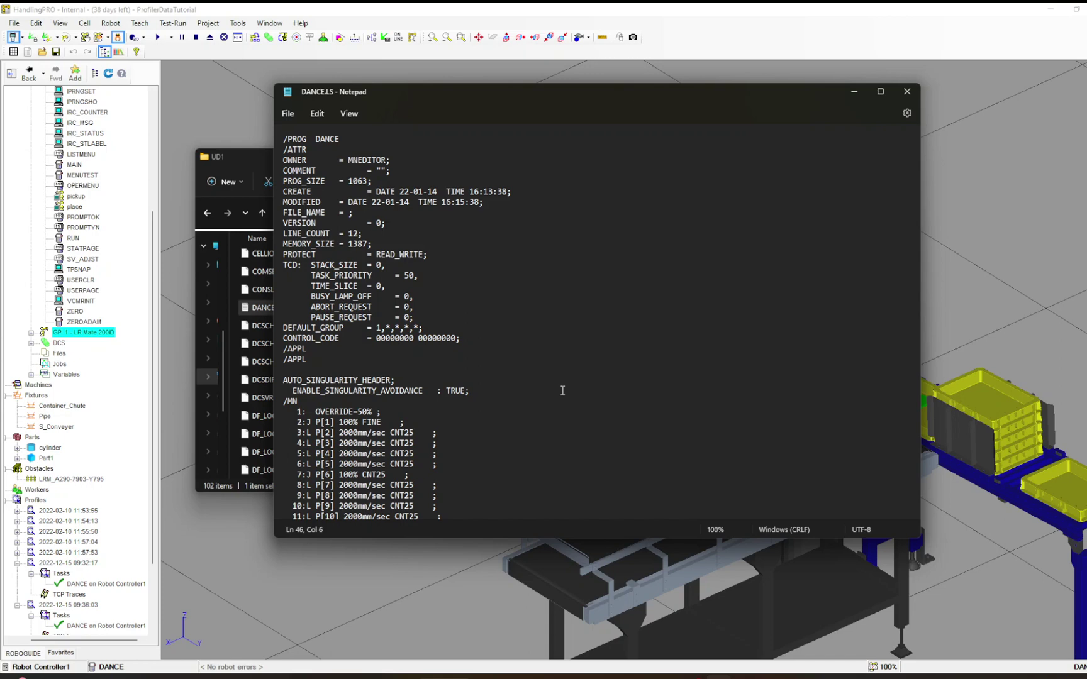
pyautogui.click(342, 433)
pyautogui.click(467, 466)
pyautogui.scroll(-6, 485, 398)
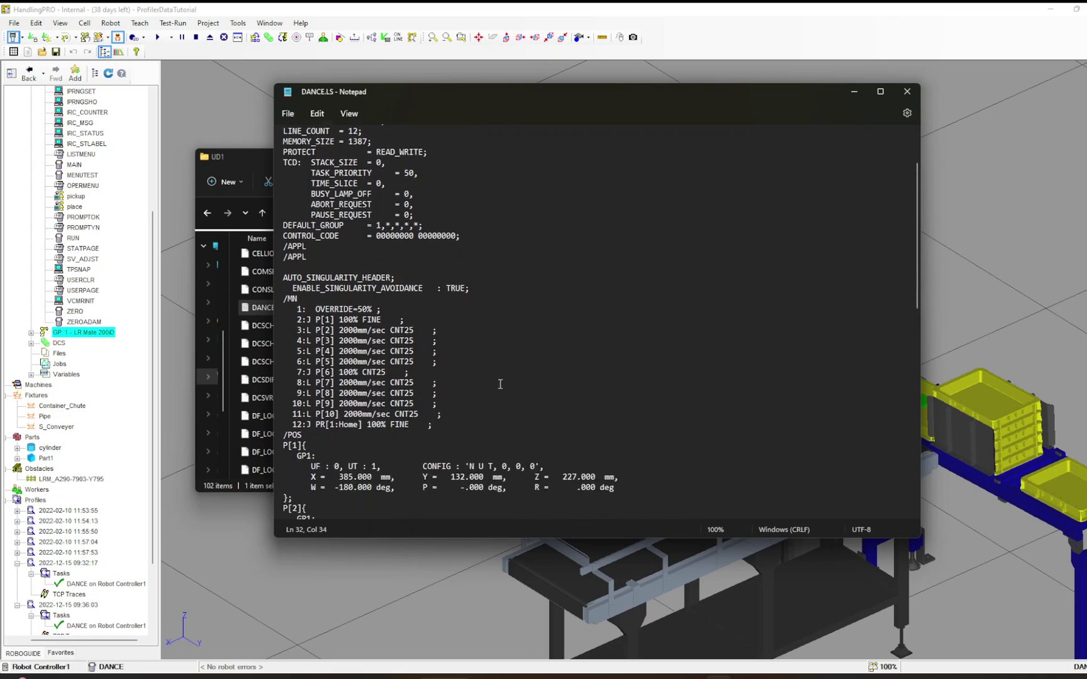
pyautogui.scroll(3, 517, 358)
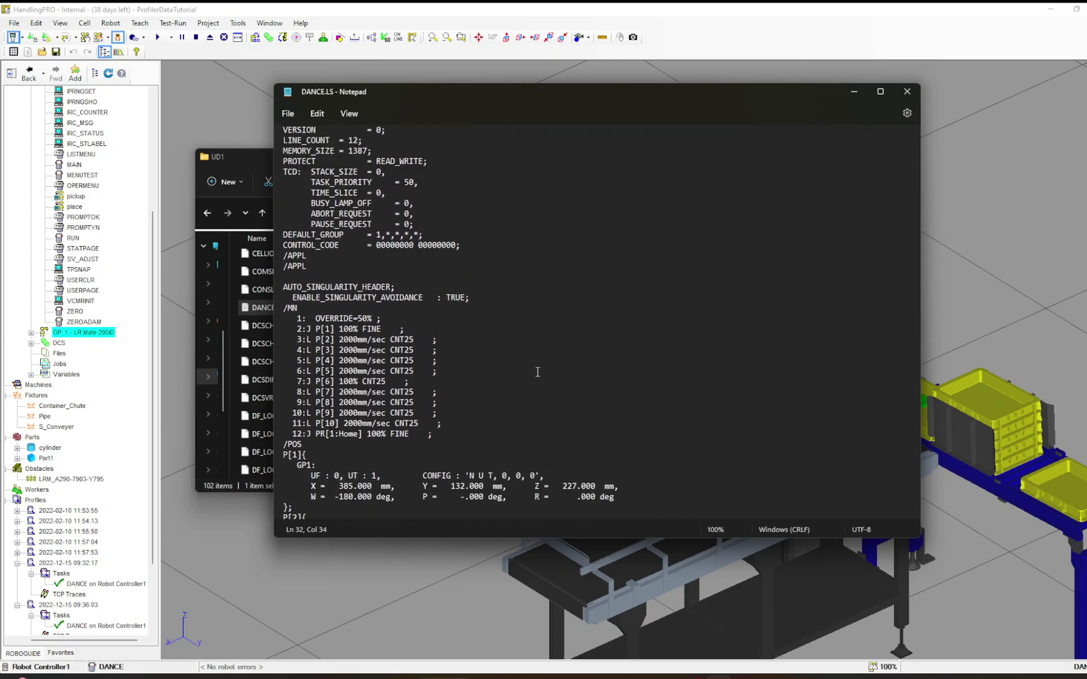
pyautogui.scroll(3, 537, 371)
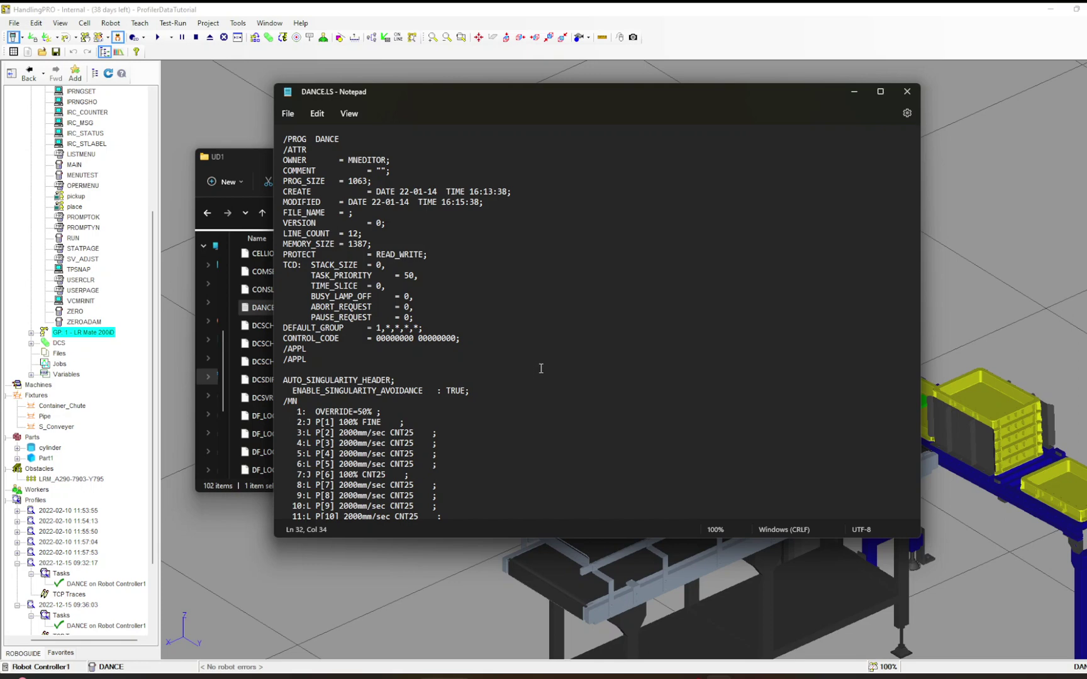